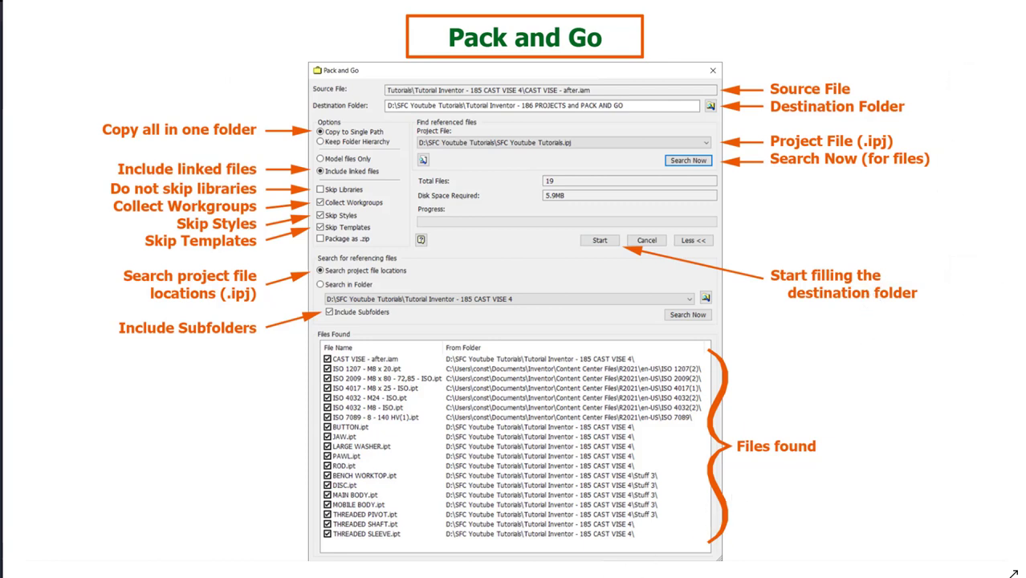
Switch from the Pack and Go slide back to the Autodesk Inventor window
mouse_move(591, 576)
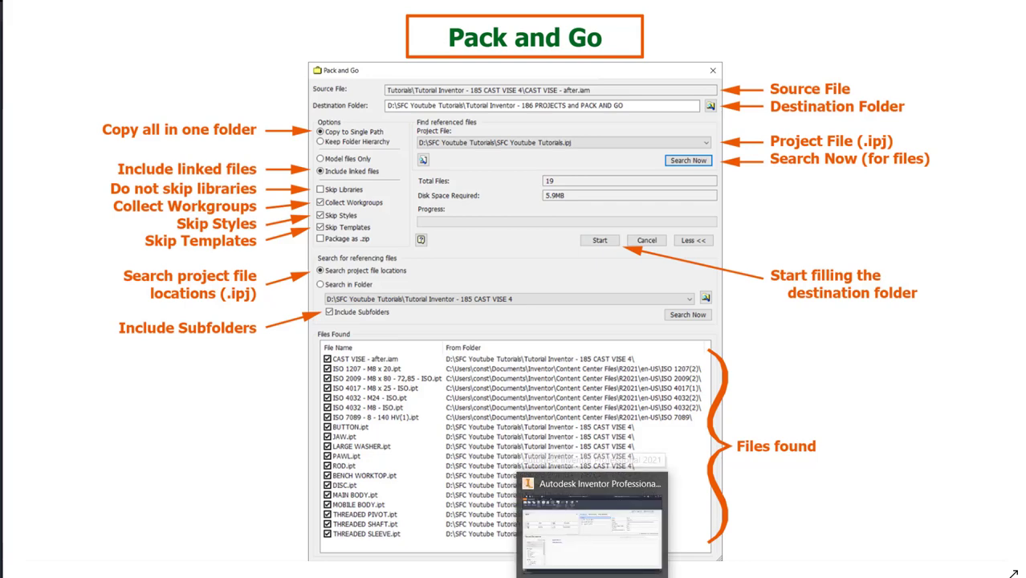
left_click(592, 576)
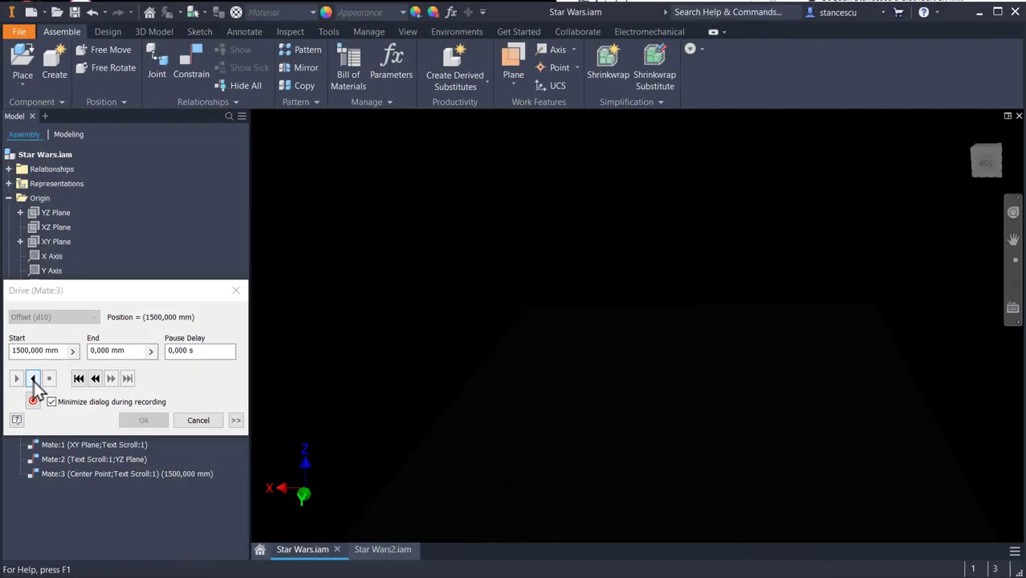
left_click(33, 378)
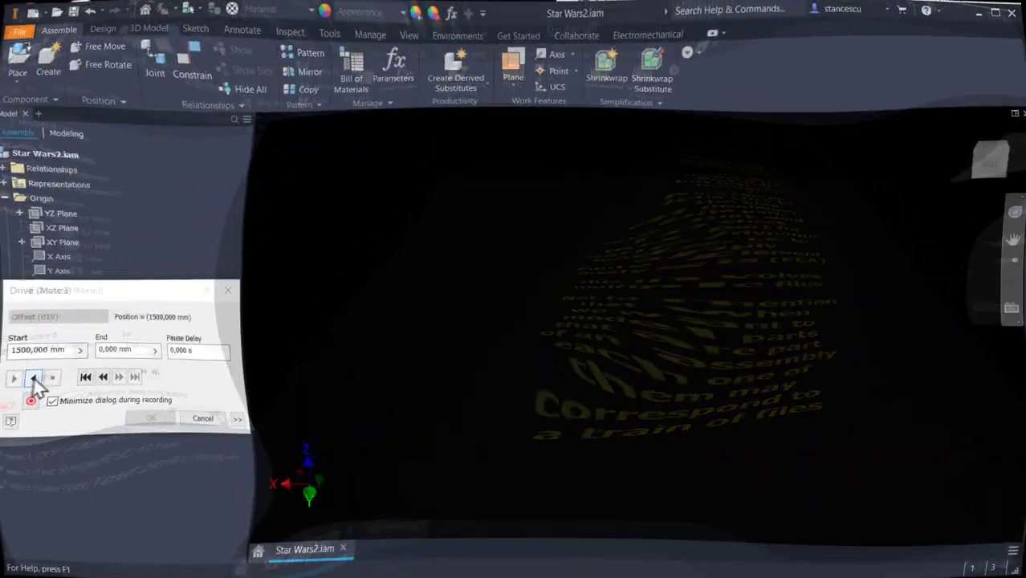
left_click(32, 379)
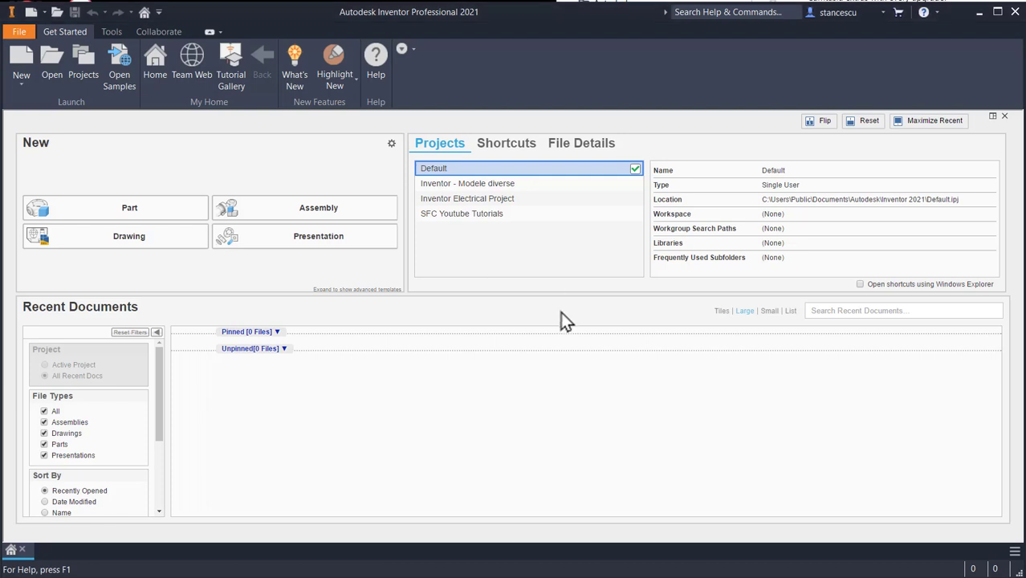
Start a new project from the Projects dialog as a single-user project
left_click(83, 58)
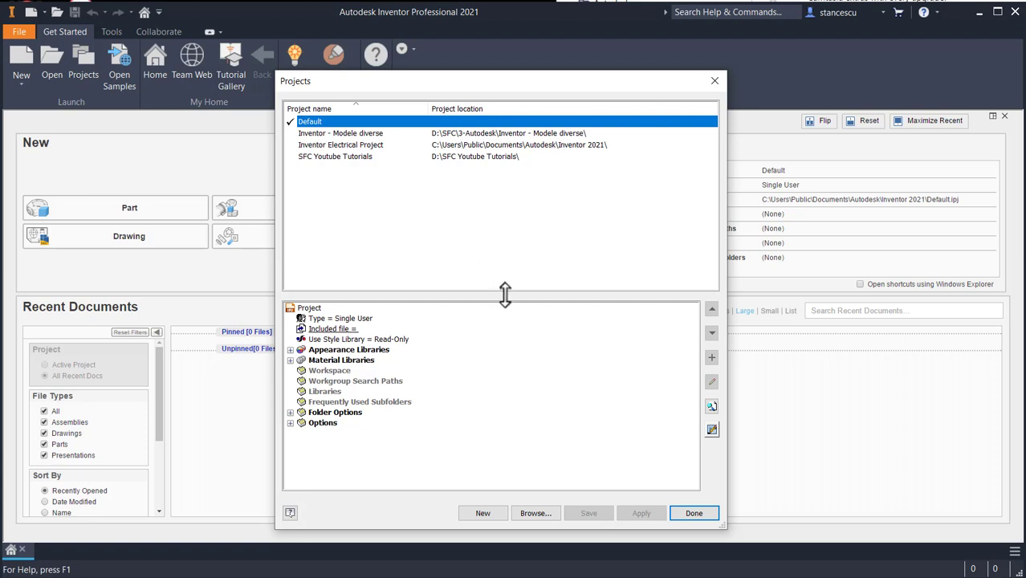
left_click(483, 514)
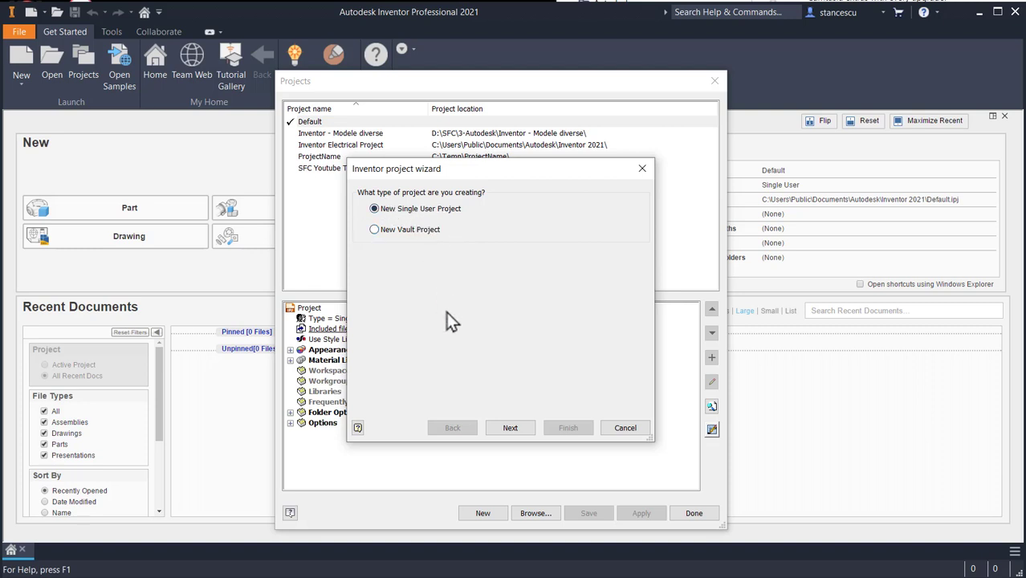
Name the new project 'Model First' so its file becomes Model First.ipj
left_click(510, 428)
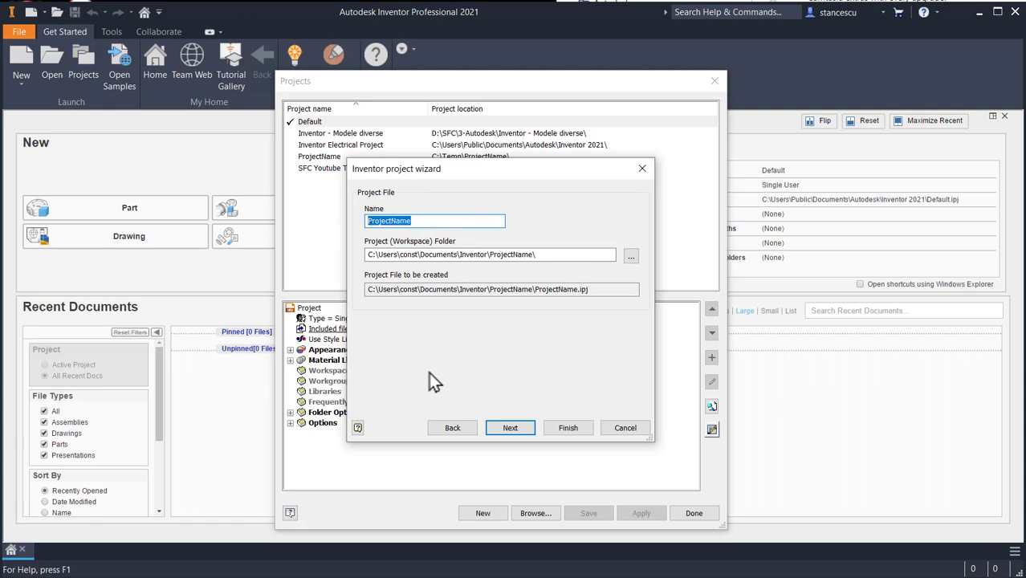
type("Model")
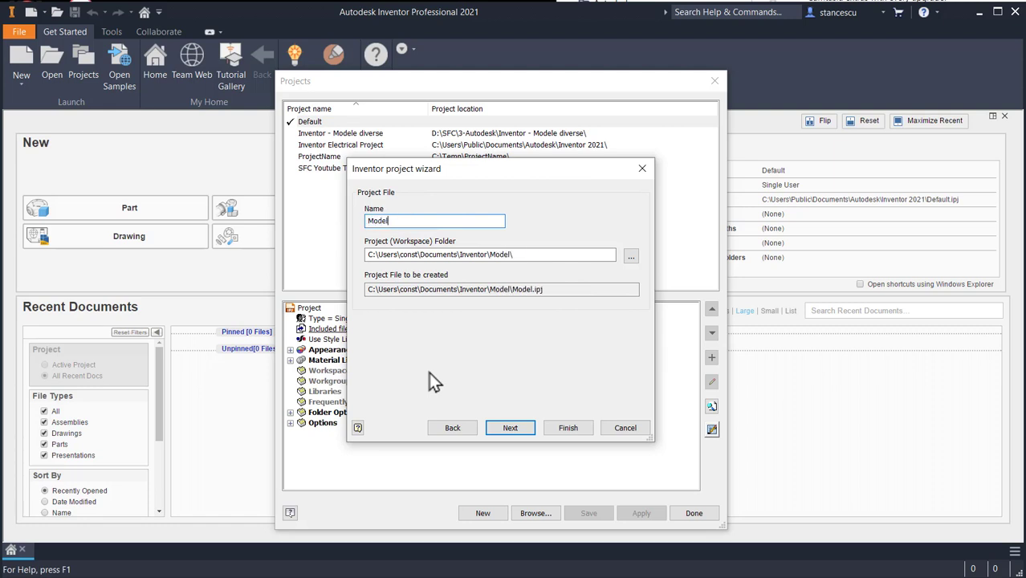
type(" First")
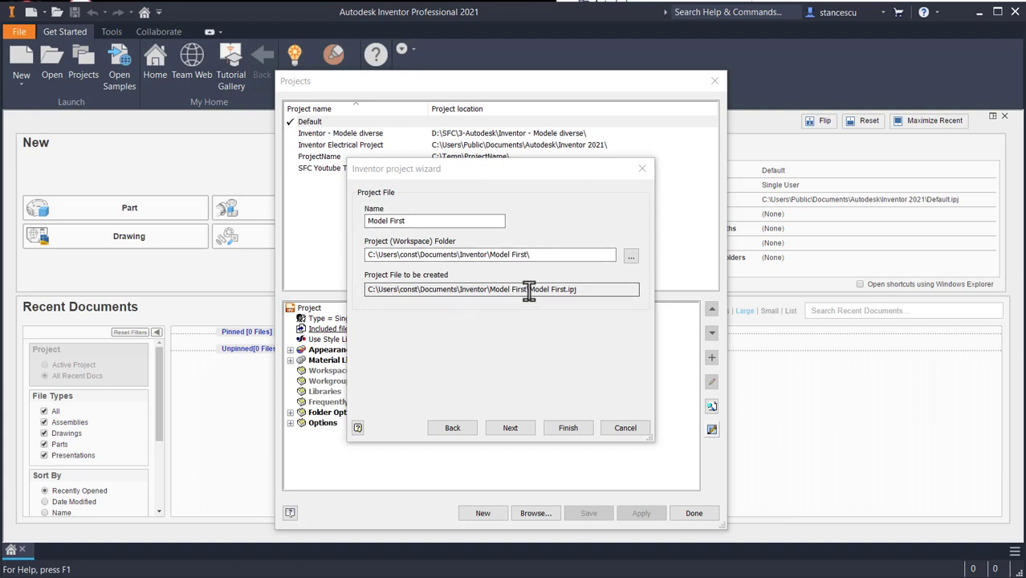
left_click_drag(530, 290, 582, 329)
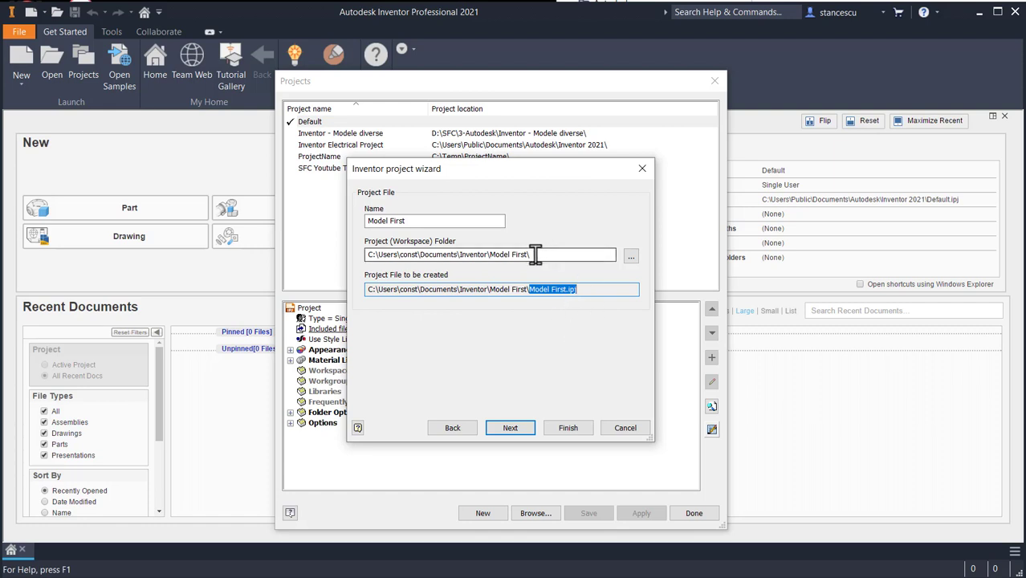
Create a new TMP folder on Local Disk (C:) and use it as the workspace
left_click(630, 256)
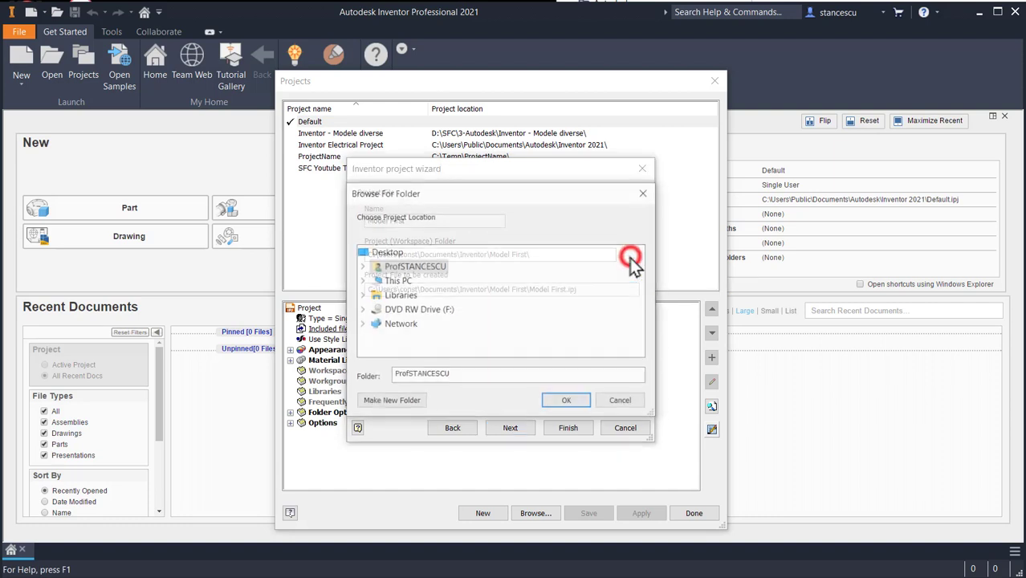
double_click(373, 281)
scroll(495, 304, "down", 2)
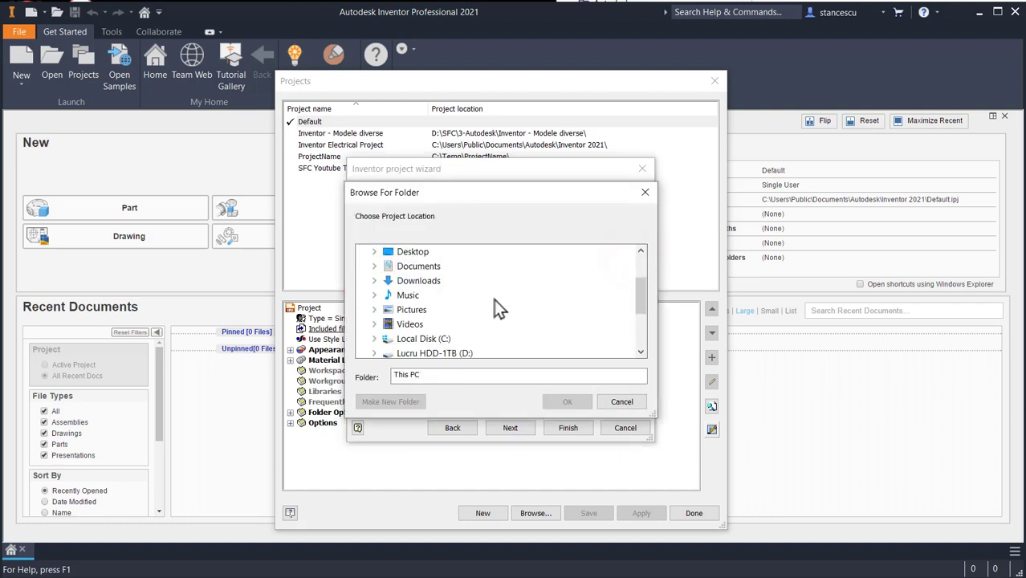
double_click(403, 340)
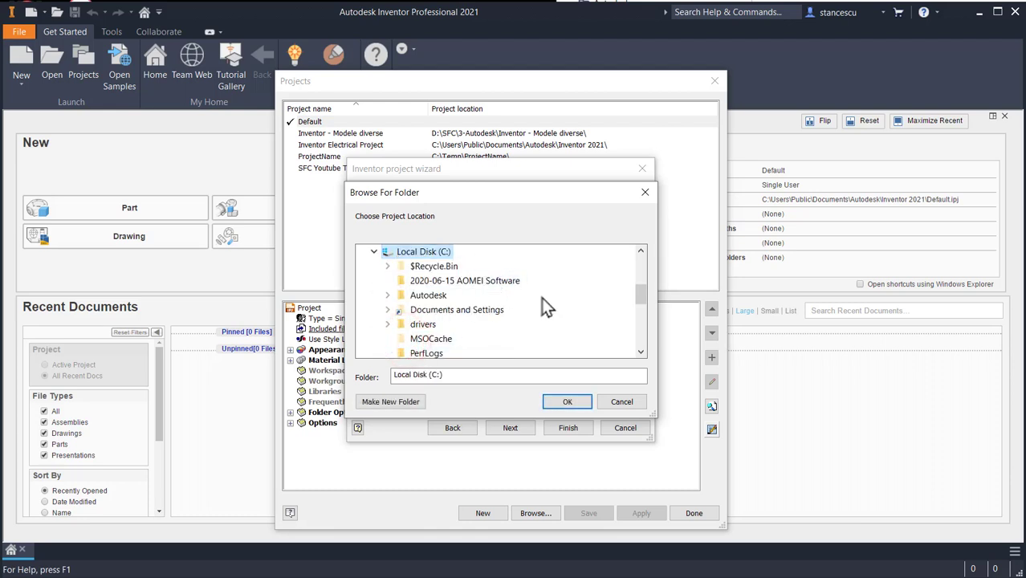
left_click(385, 406)
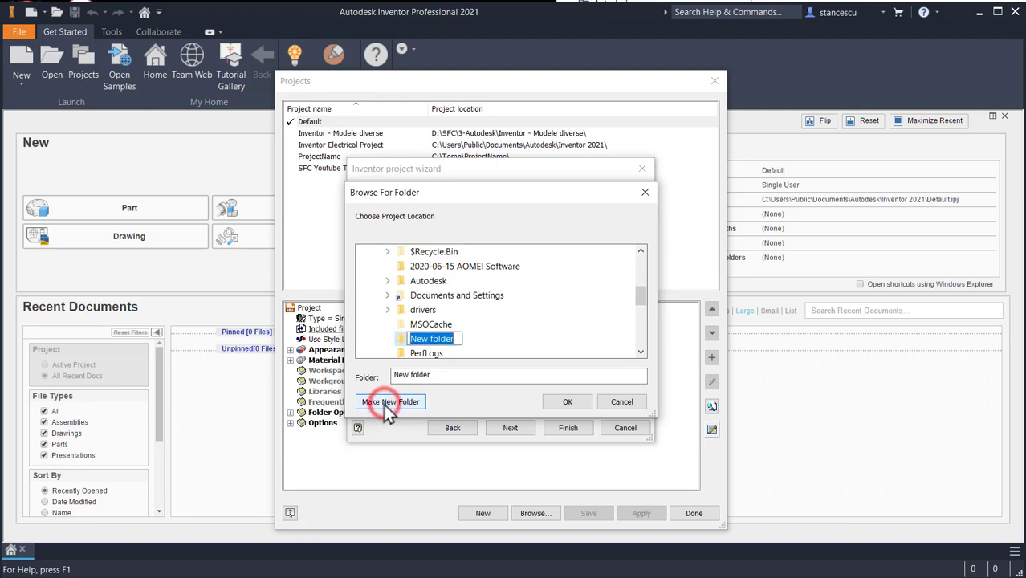
type("TM")
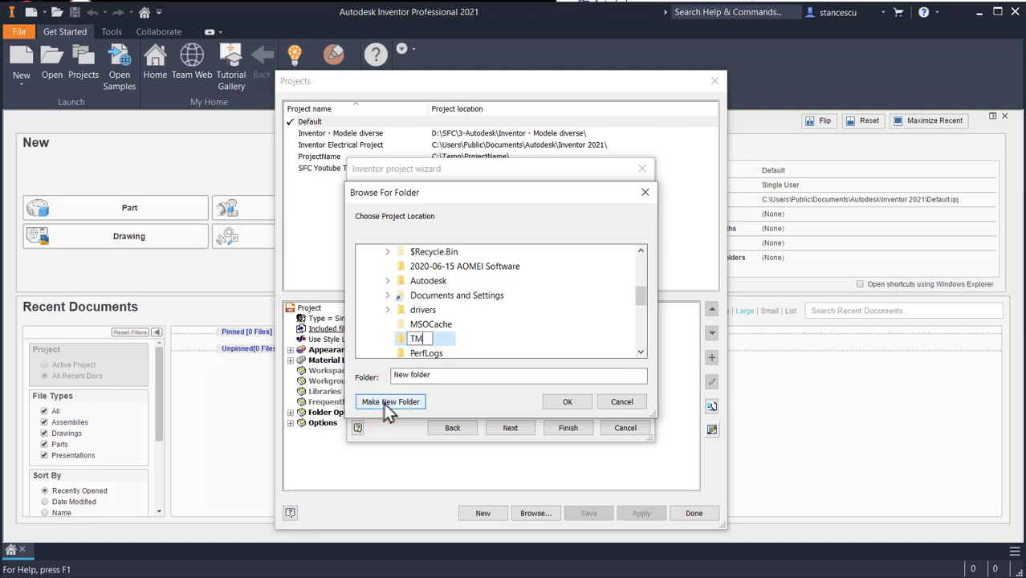
type("P")
key("Return")
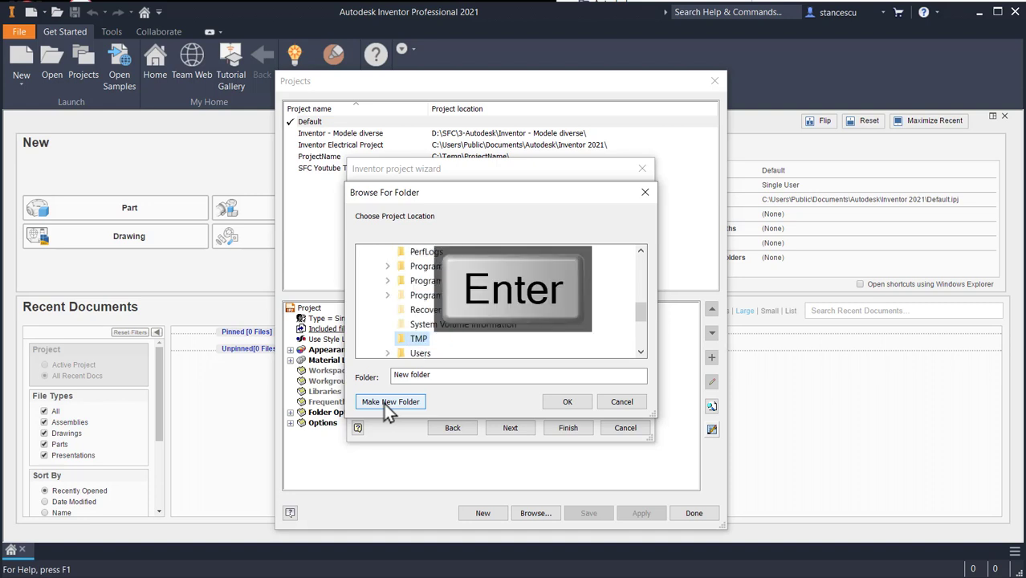
left_click(565, 404)
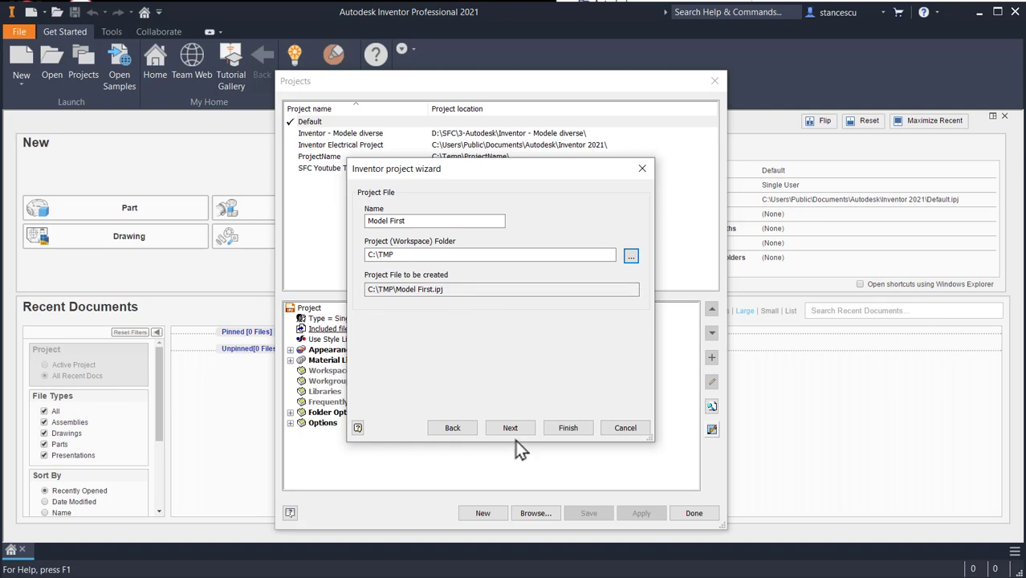
Finish the wizard and confirm Model First is the active project in the list
left_click(568, 428)
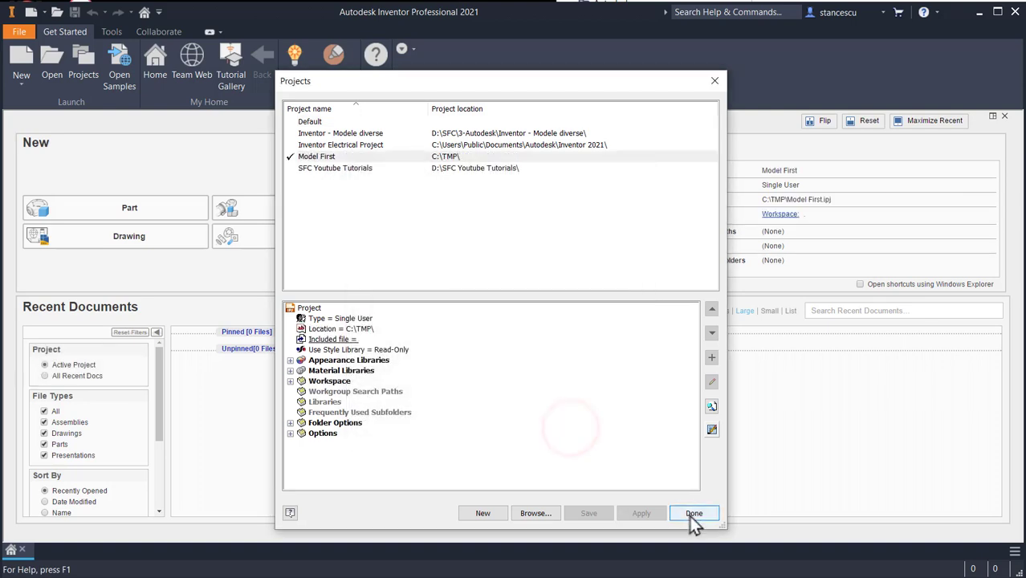
left_click(690, 513)
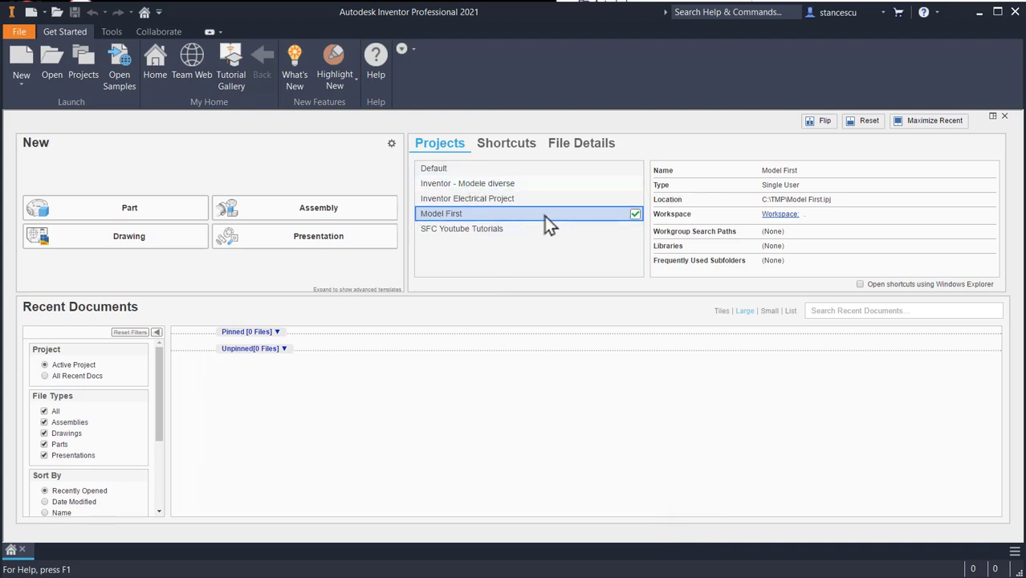
left_click(436, 170)
left_click(499, 213)
left_click(777, 215)
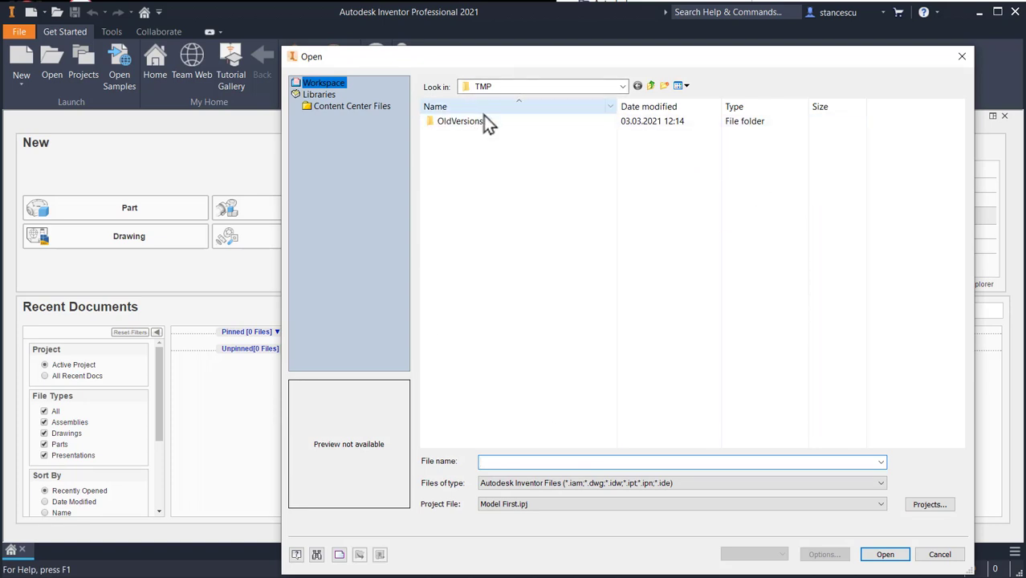
left_click(621, 87)
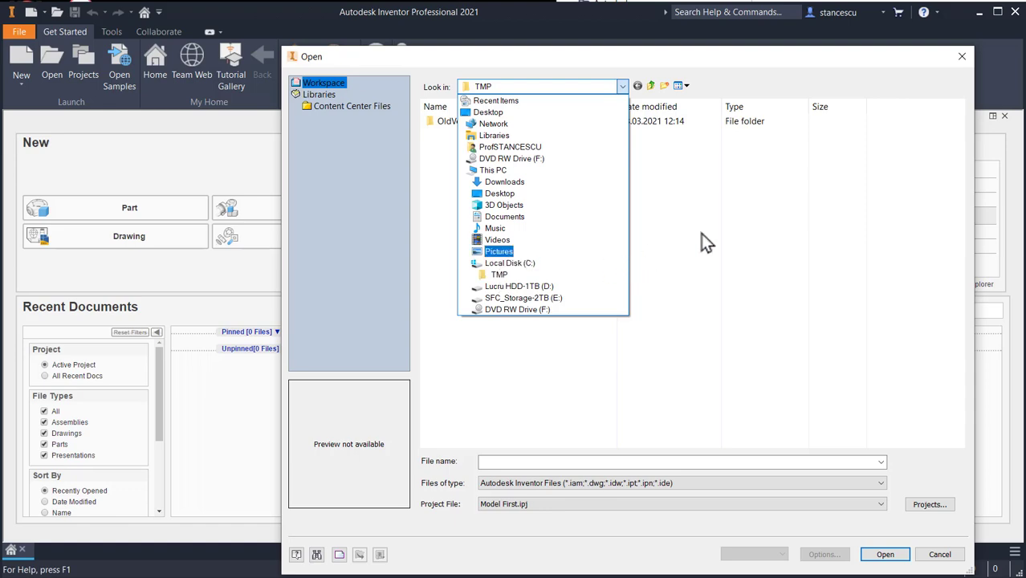
left_click(684, 245)
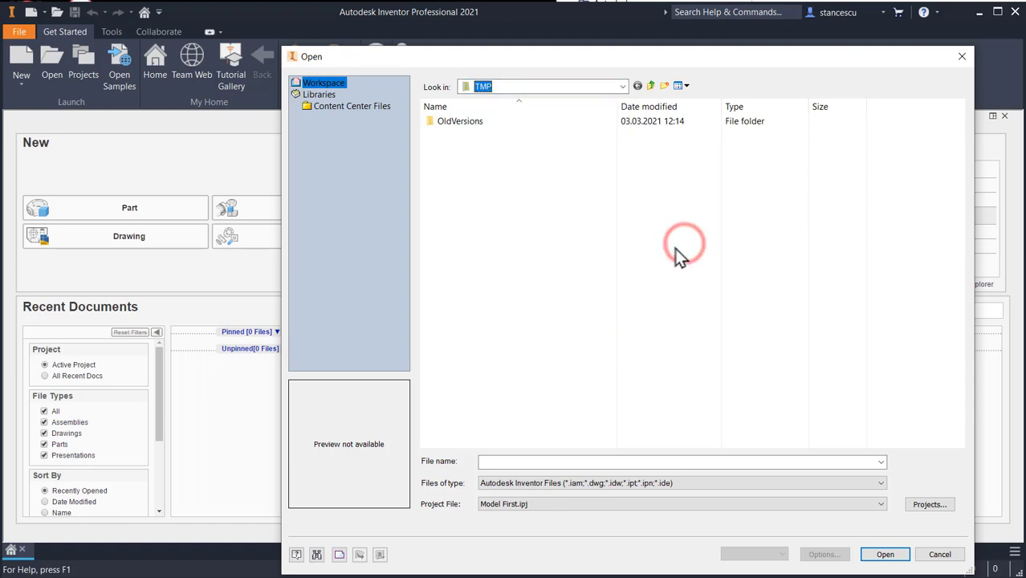
left_click(940, 554)
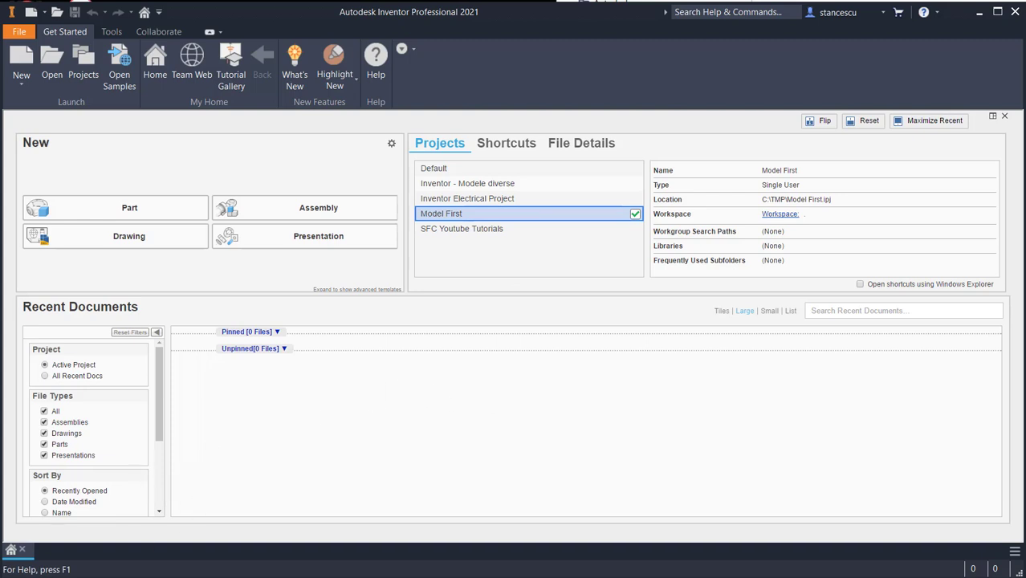
Launch File Explorer from the Start menu's Windows System group
left_click(16, 573)
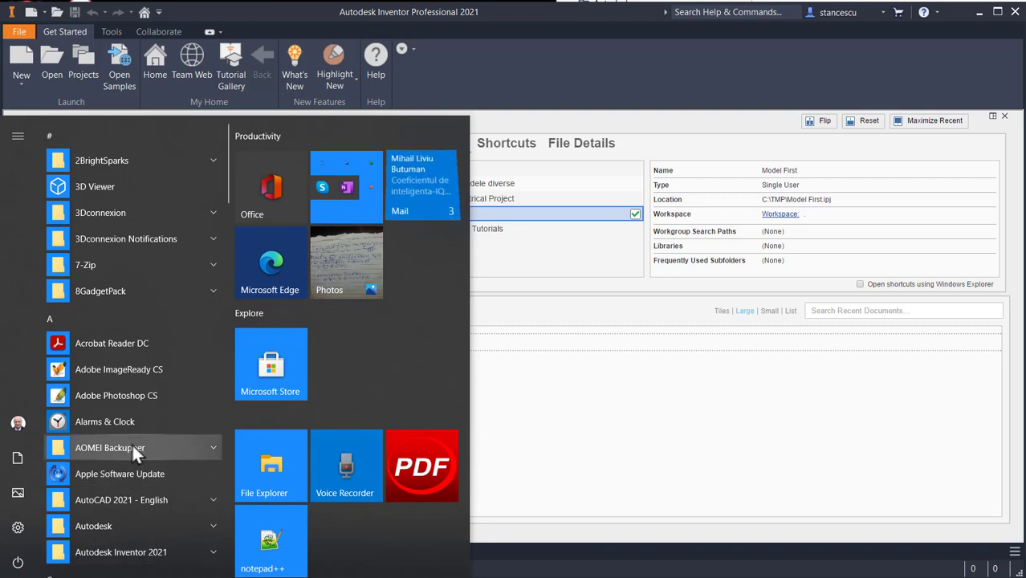
scroll(132, 443, "down", 5)
scroll(132, 440, "down", 8)
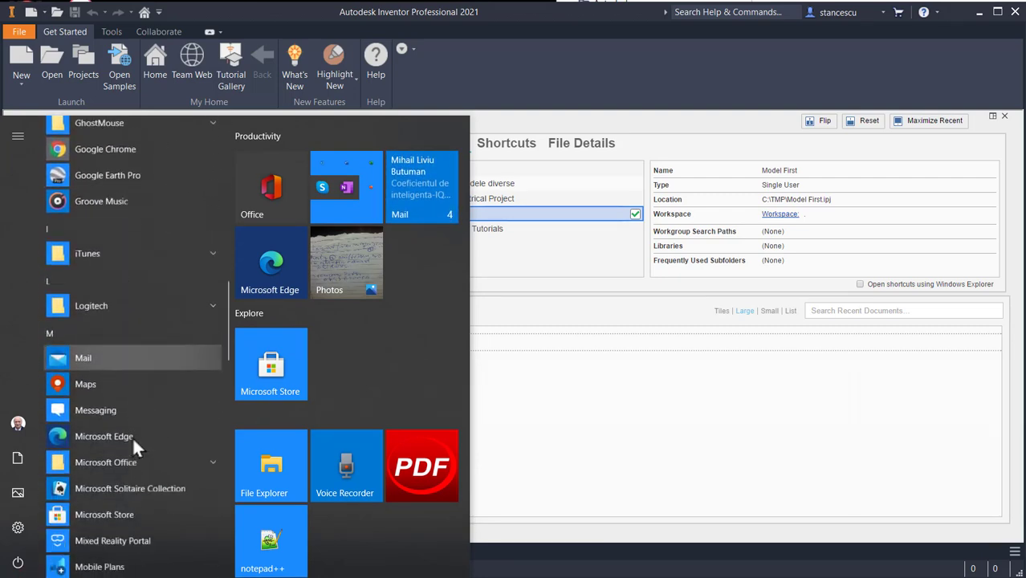
scroll(133, 440, "down", 15)
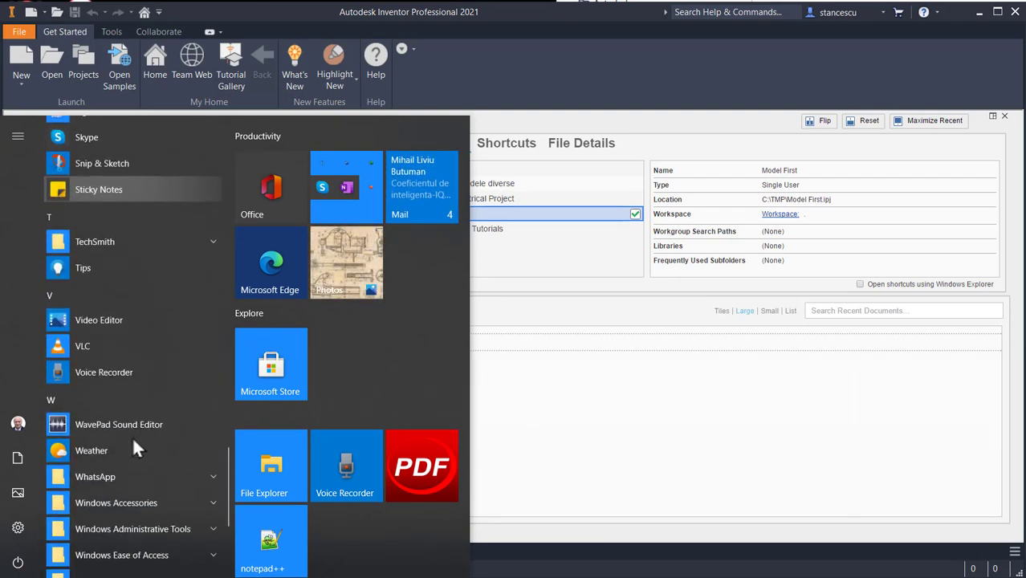
left_click(132, 370)
left_click(104, 451)
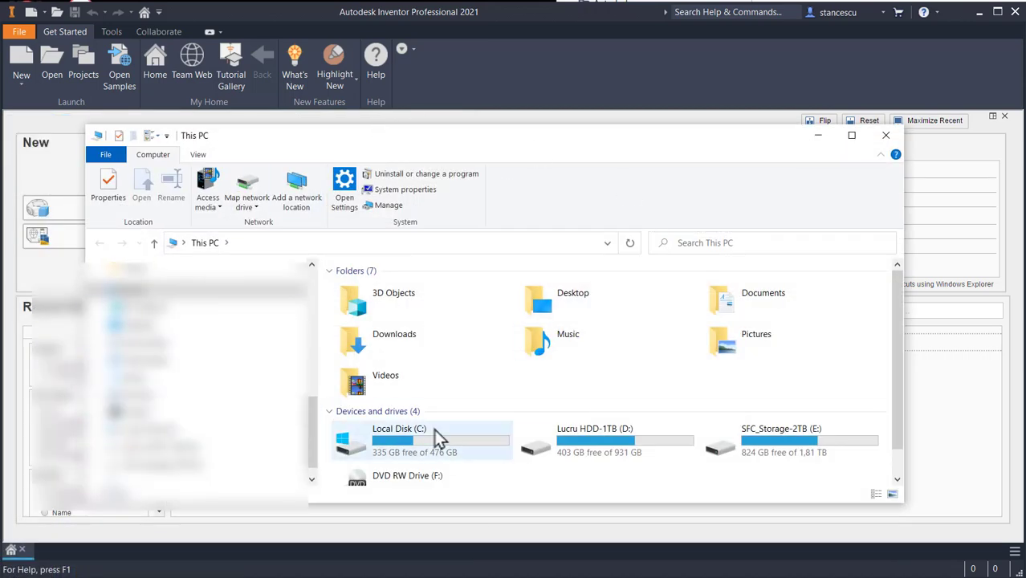
Open Local Disk (C:) to list its folders, including TMP
left_click(357, 452)
double_click(357, 452)
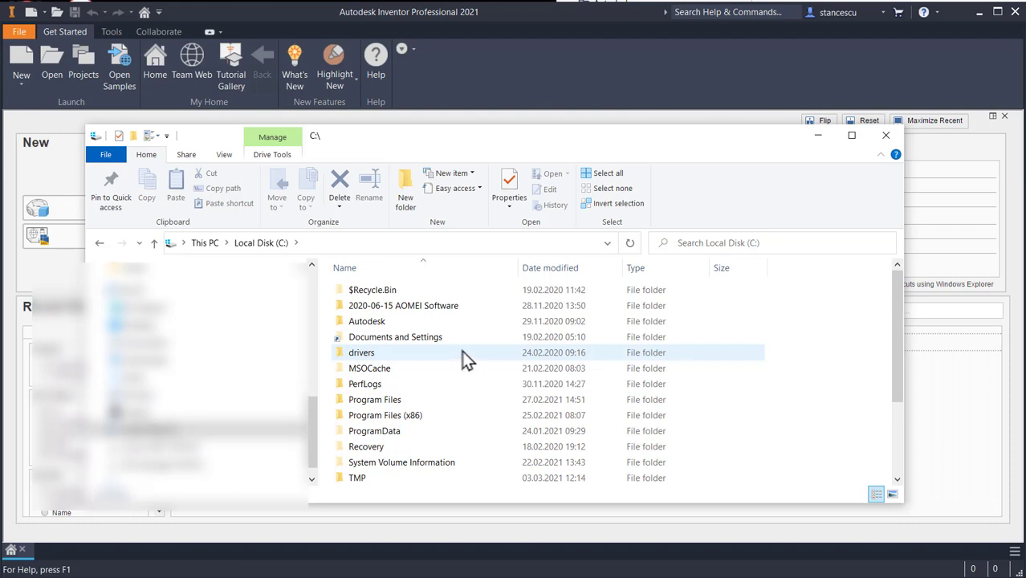
scroll(389, 462, "down", 1)
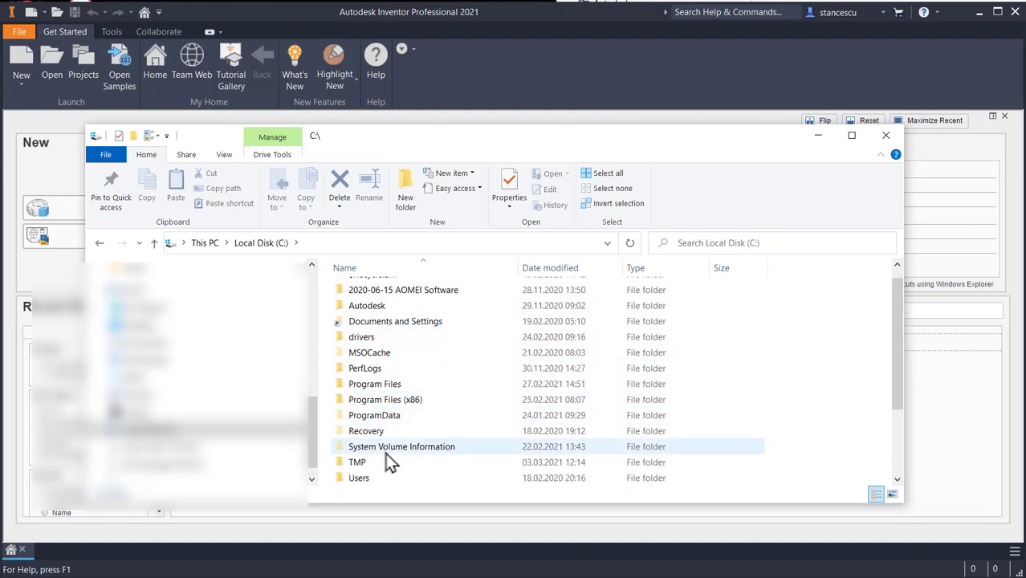
Open C:\TMP and make a duplicate of Model First.ipj with Copy here
double_click(357, 461)
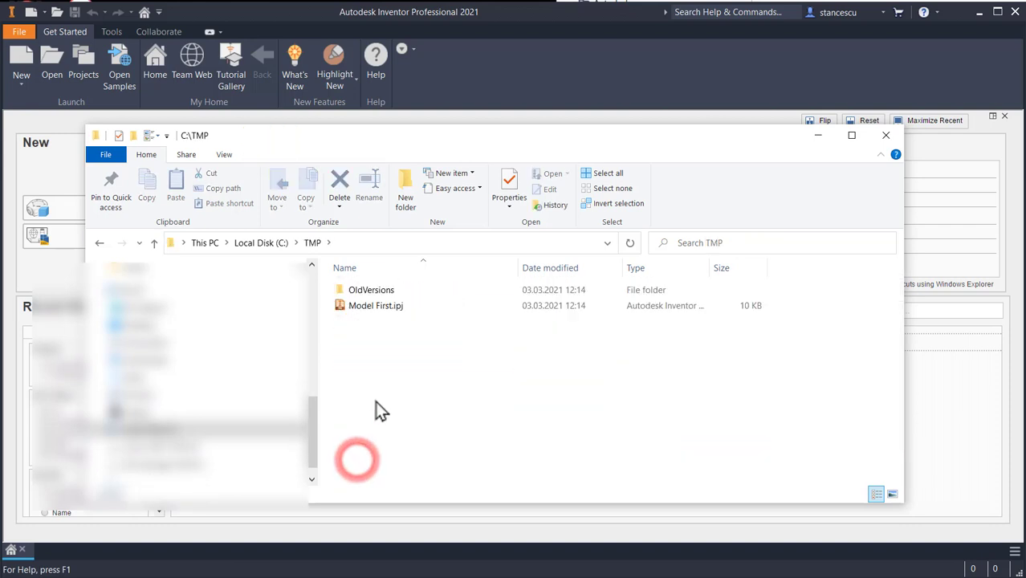
left_click_drag(317, 367, 126, 367)
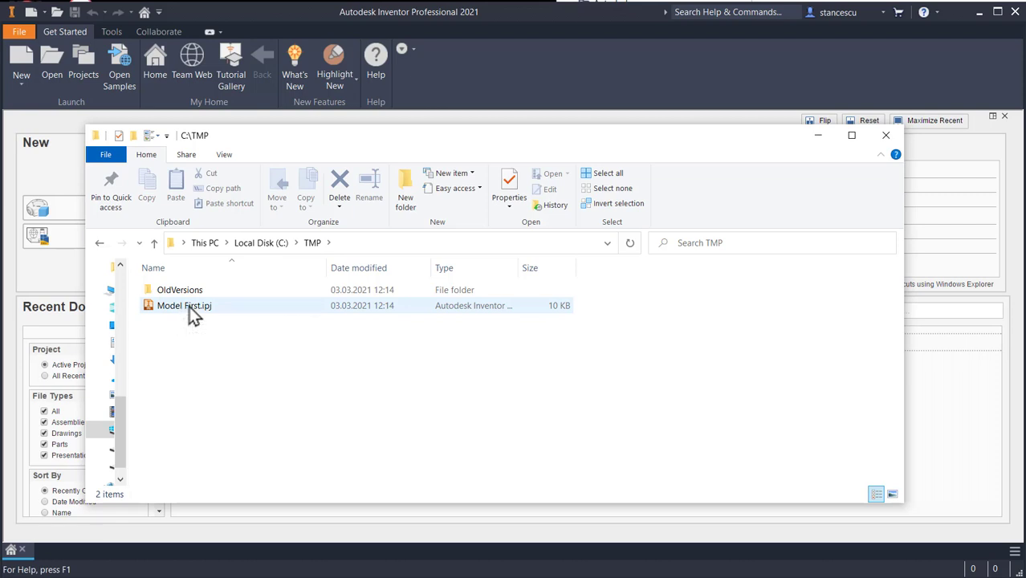
left_click_drag(190, 307, 250, 381)
right_click_drag(249, 381, 251, 378)
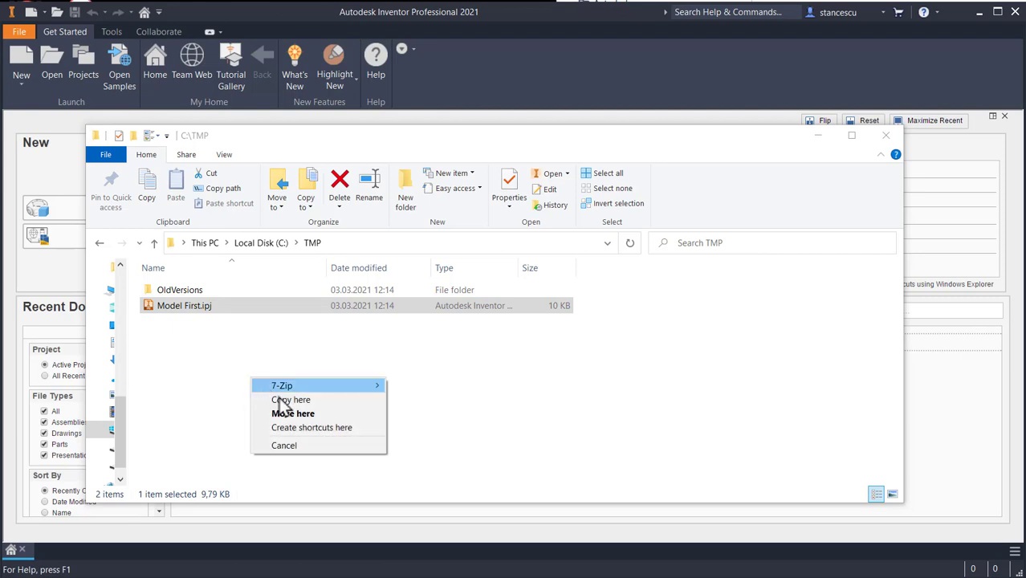
left_click(300, 402)
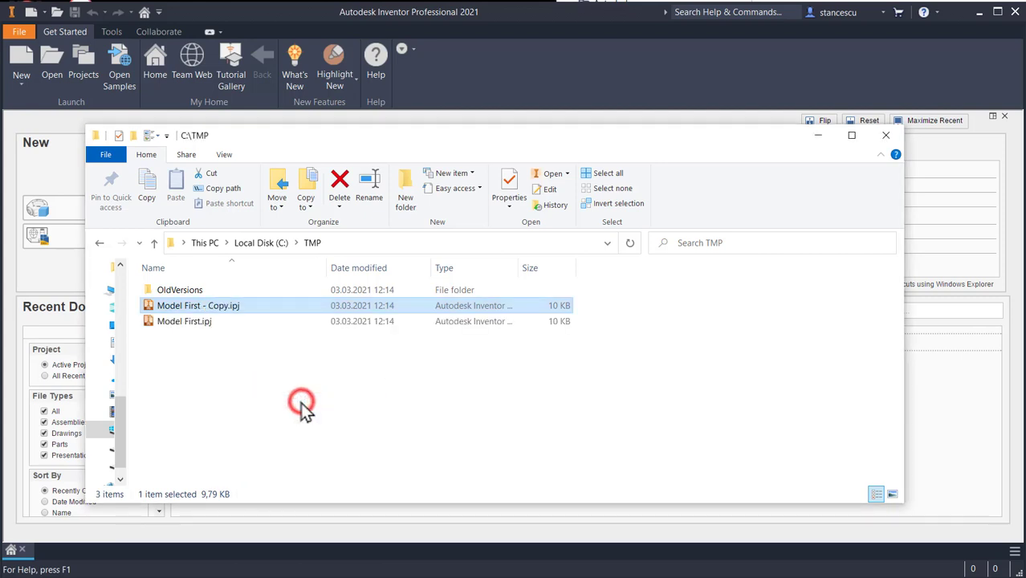
Rename the copy to Model First.xml and accept the extension change
left_click(257, 306)
left_click(255, 306)
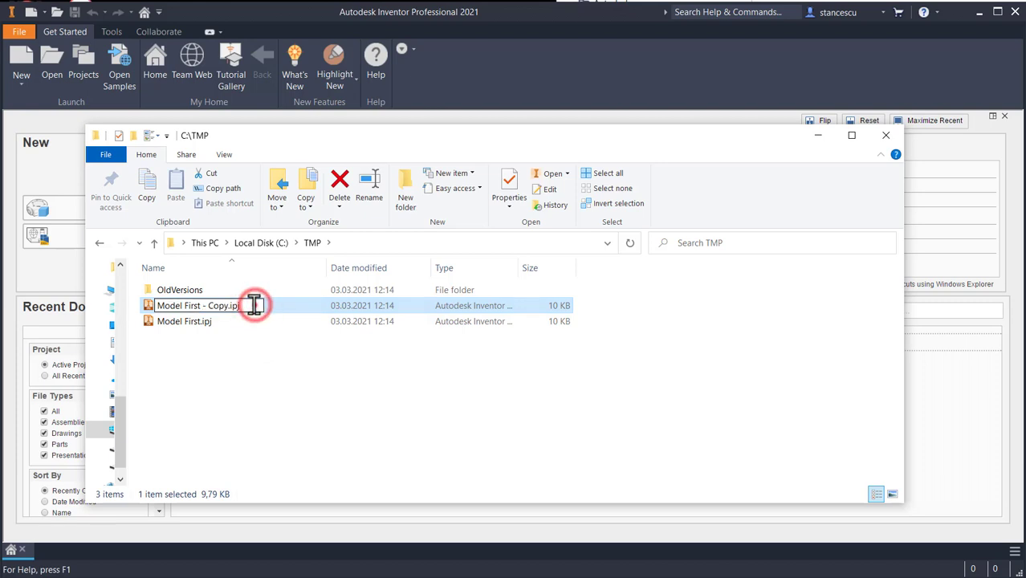
left_click_drag(191, 310, 204, 315)
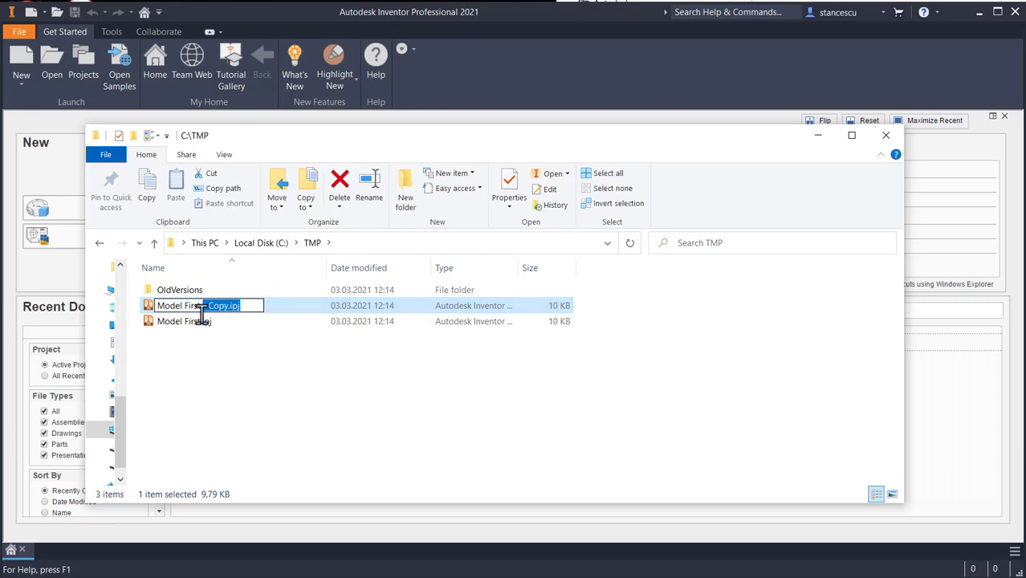
key("BackSpace")
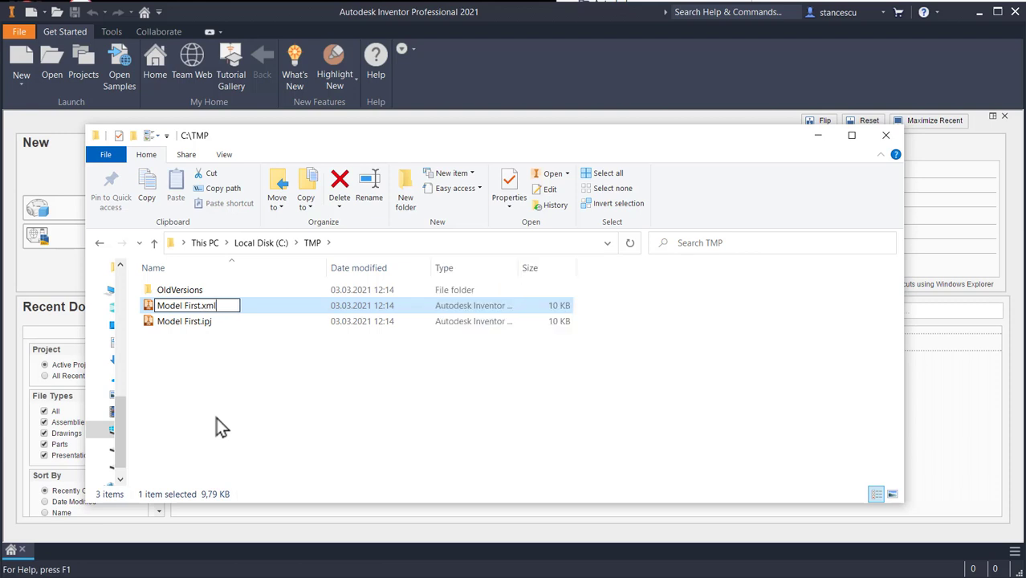
key("Return")
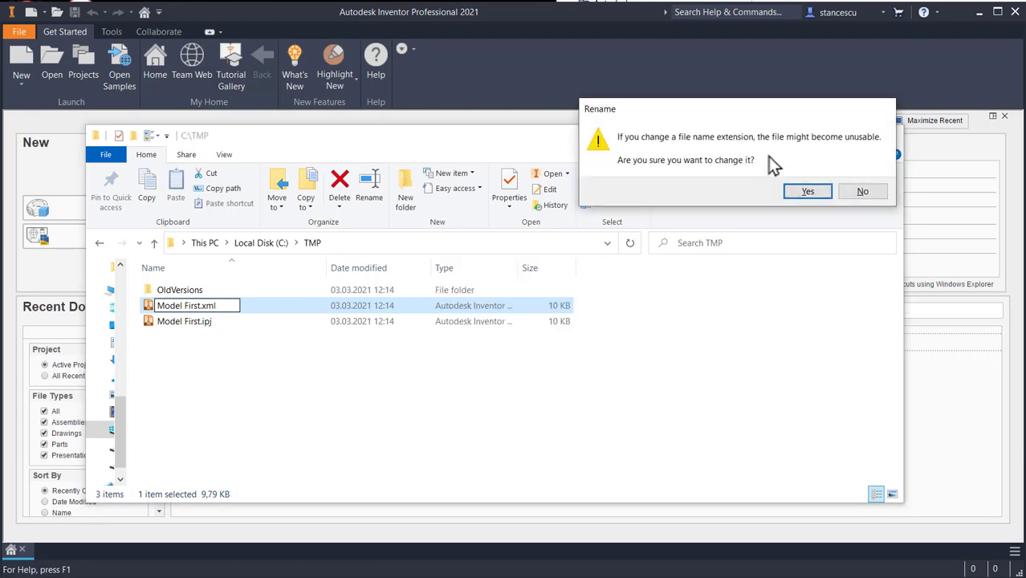
left_click(807, 192)
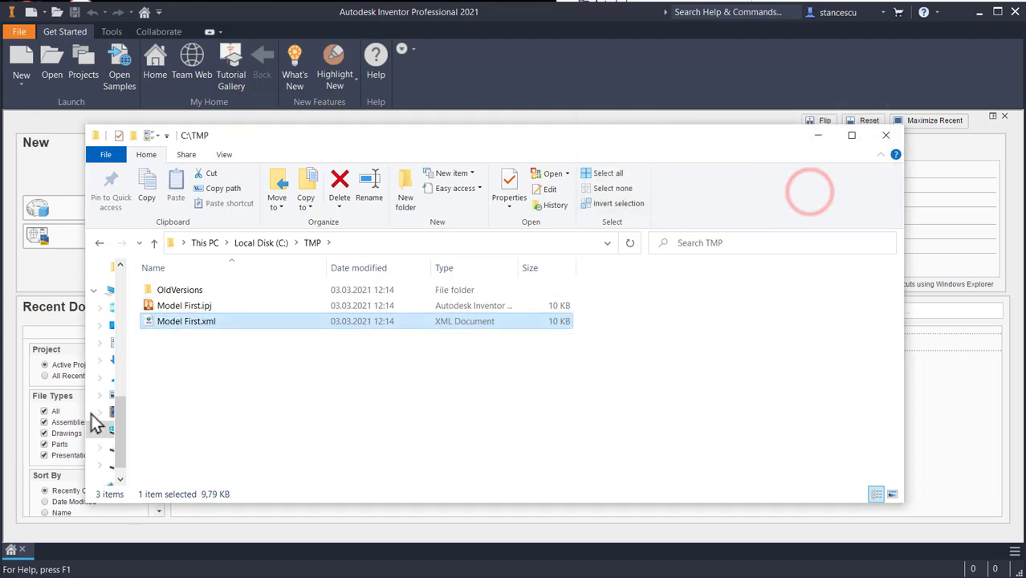
Open Model First.xml in Internet Explorer and scroll through its XML project settings
double_click(154, 322)
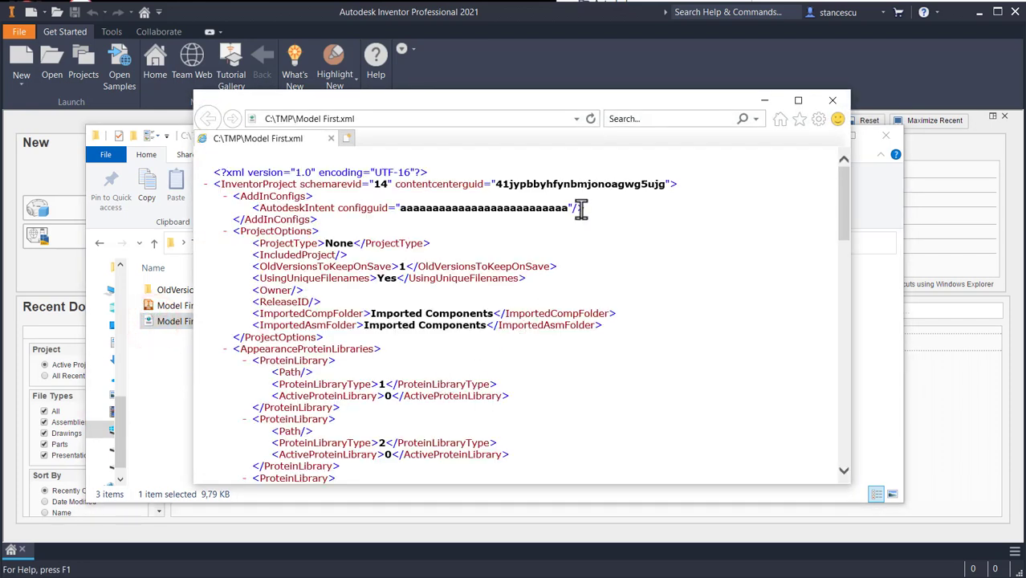
scroll(323, 204, "down", 2)
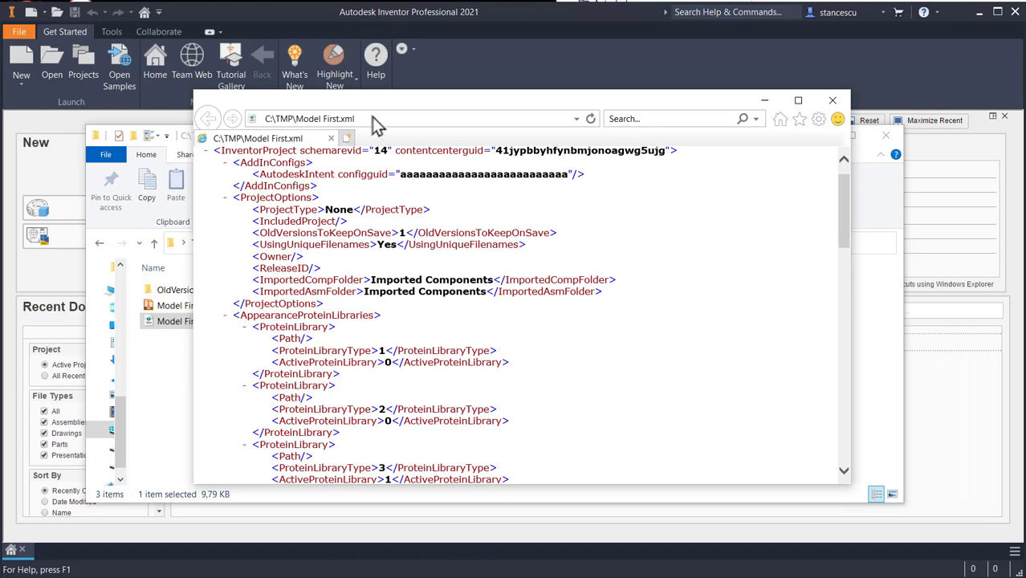
scroll(335, 204, "down", 2)
scroll(338, 204, "down", 15)
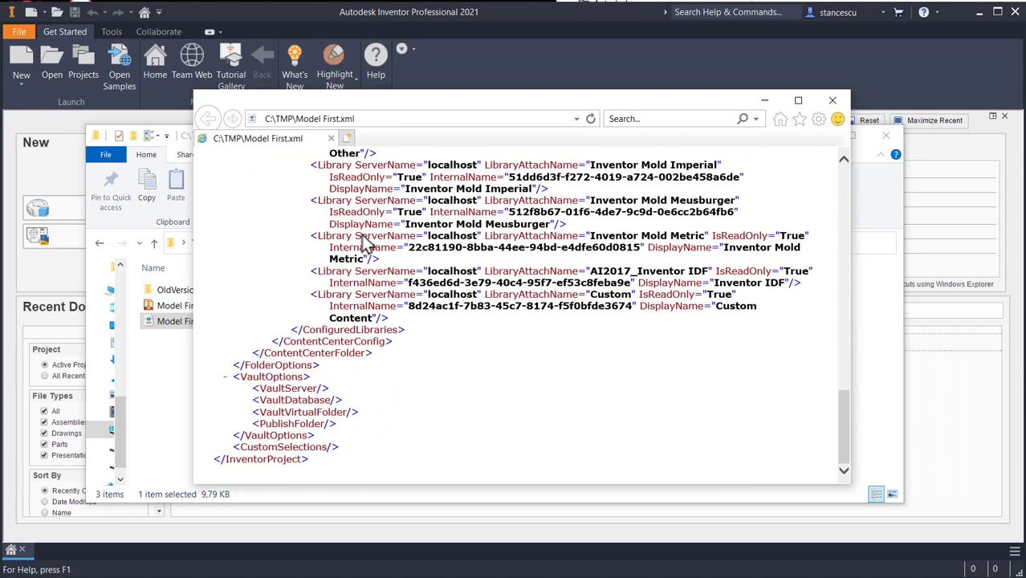
scroll(357, 244, "up", 20)
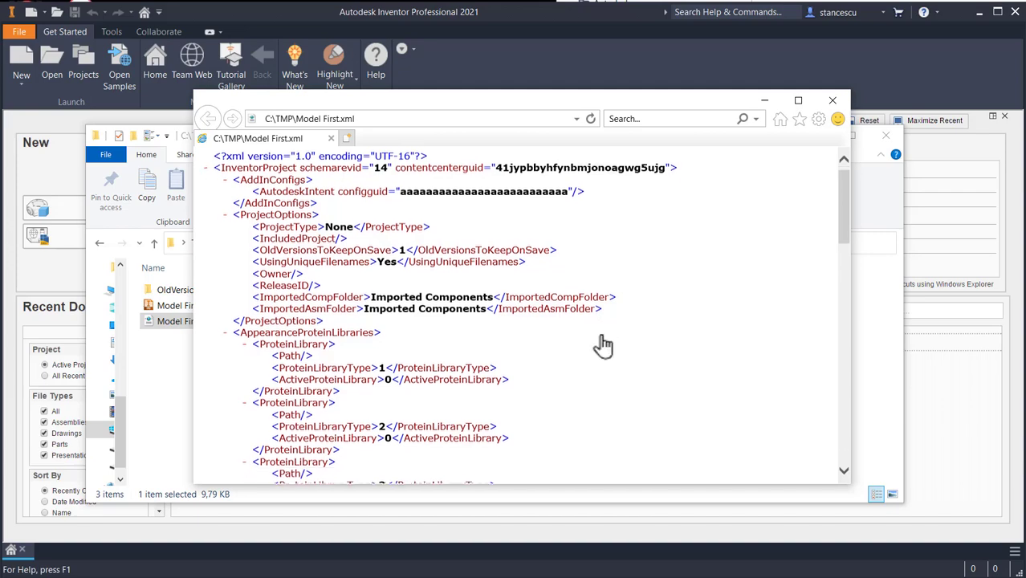
scroll(602, 344, "down", 4)
scroll(623, 325, "down", 13)
scroll(630, 319, "down", 10)
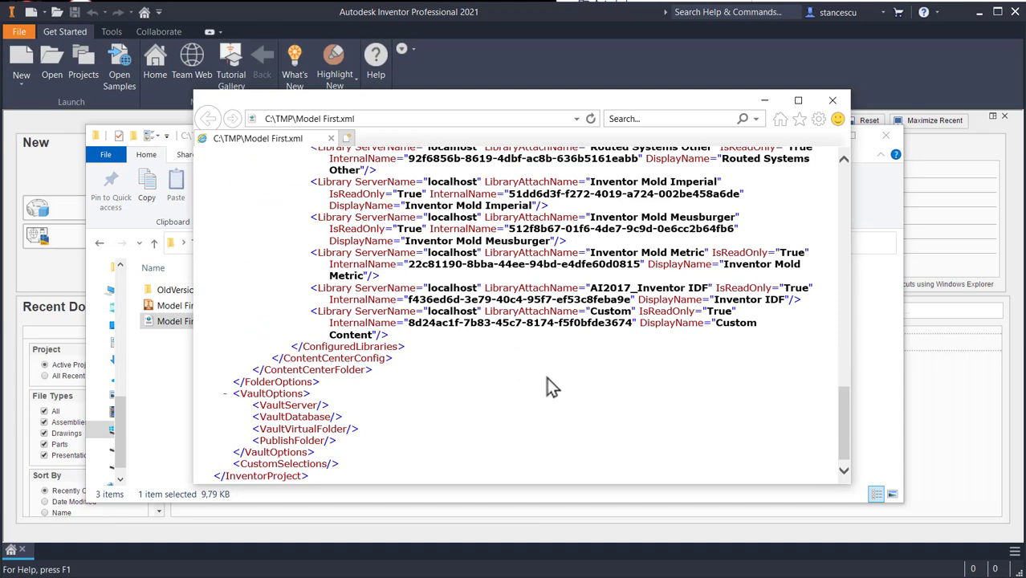
scroll(558, 378, "up", 20)
scroll(571, 374, "up", 2)
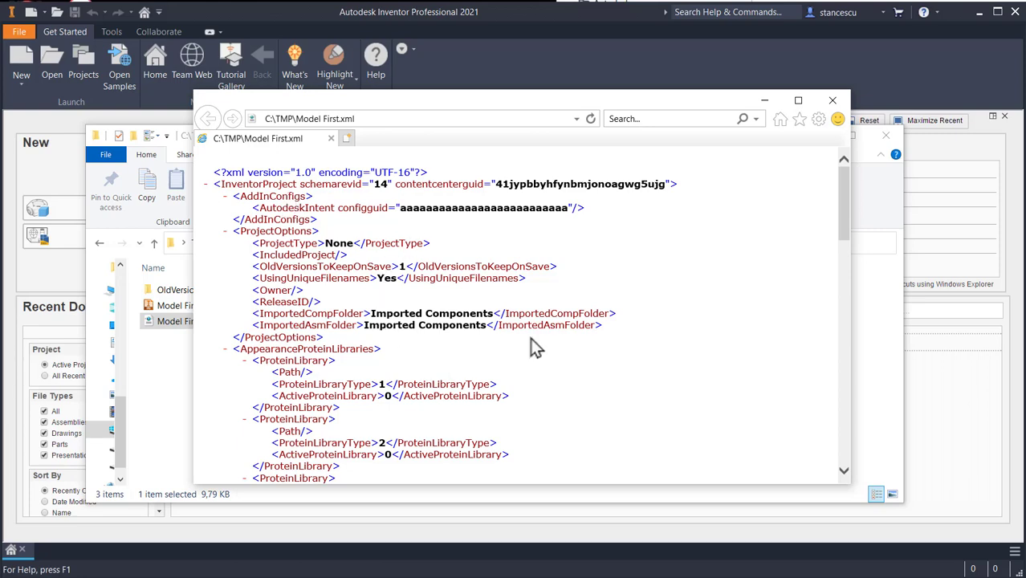
scroll(535, 347, "down", 3)
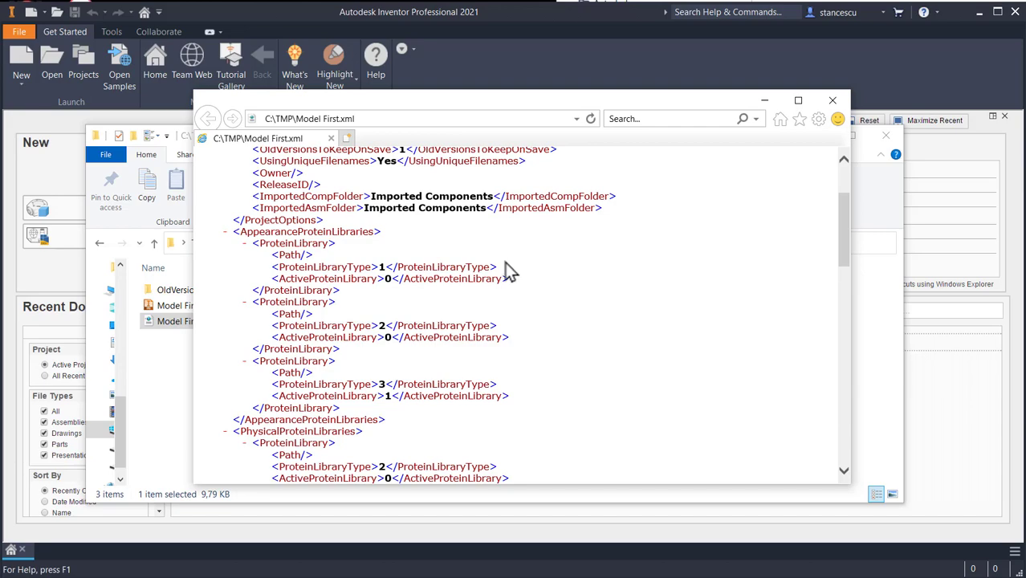
scroll(564, 272, "down", 3)
scroll(564, 272, "down", 15)
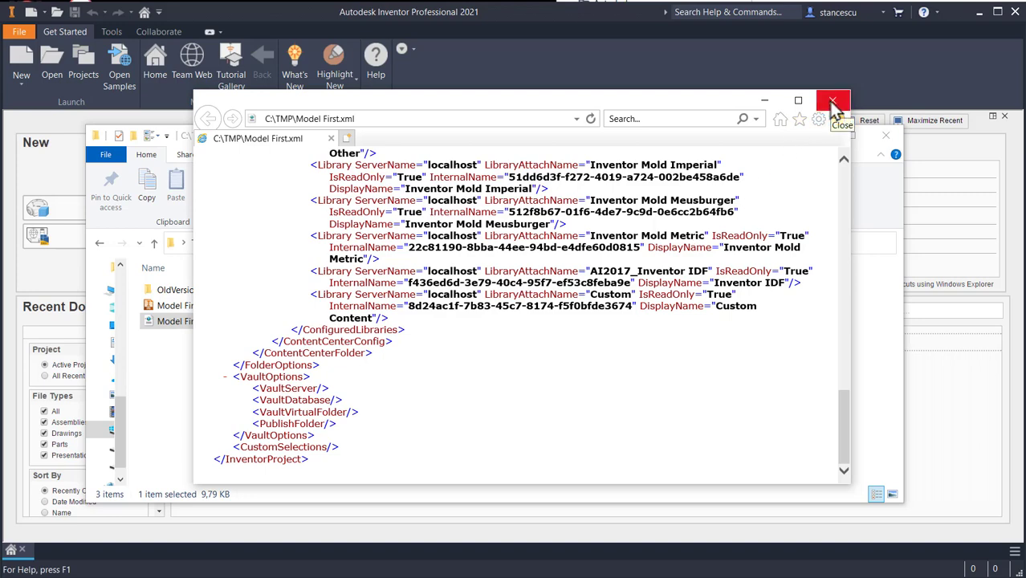
scroll(466, 399, "up", 15)
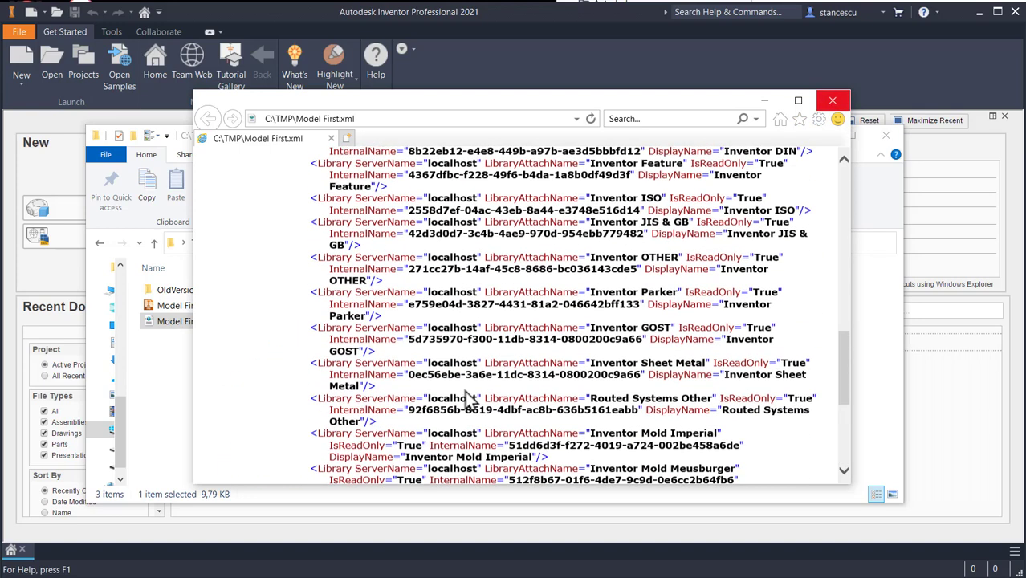
scroll(482, 385, "up", 3)
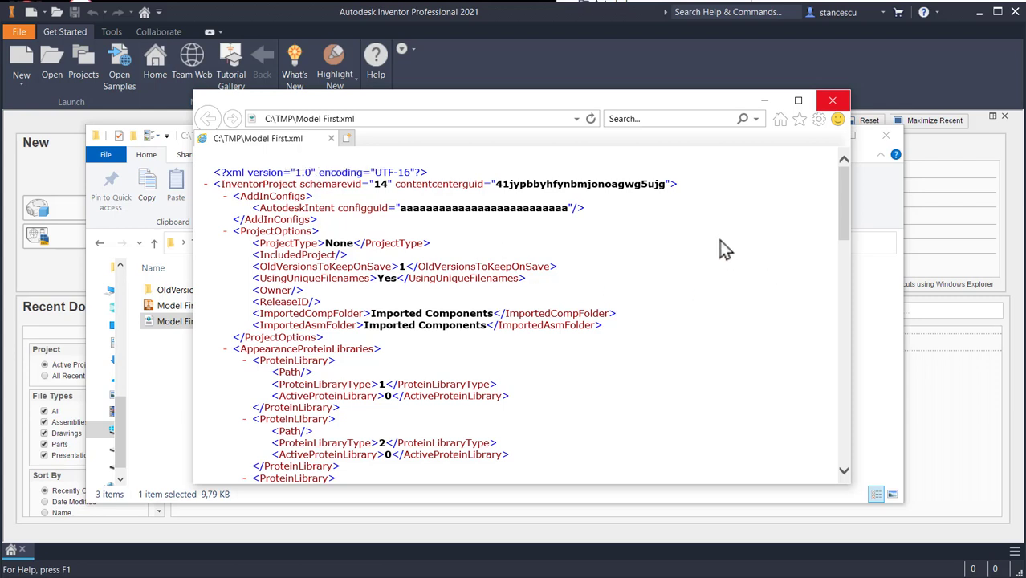
Close Internet Explorer and select Model First.ipj in the C:\TMP listing
left_click(835, 103)
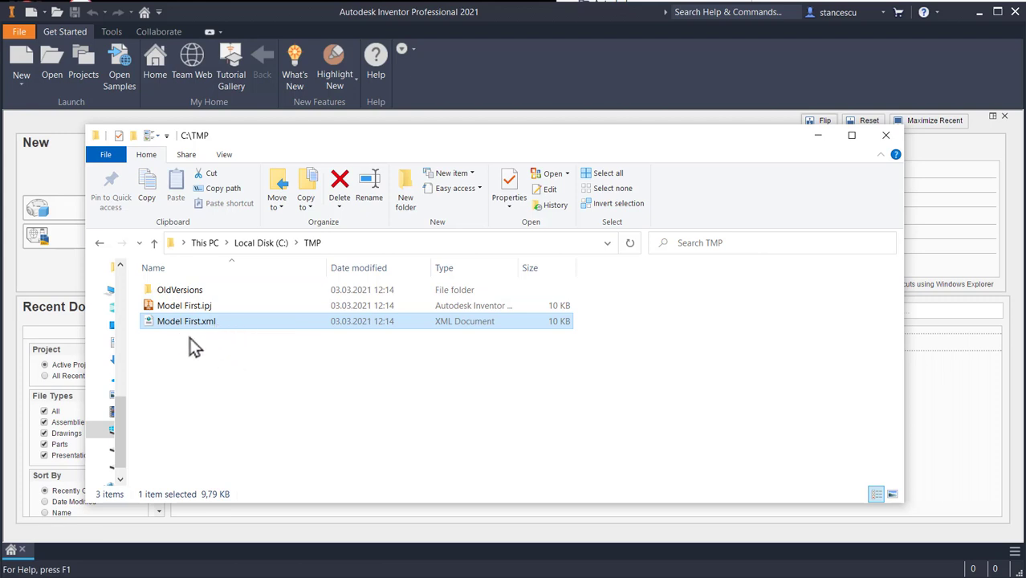
left_click(154, 305)
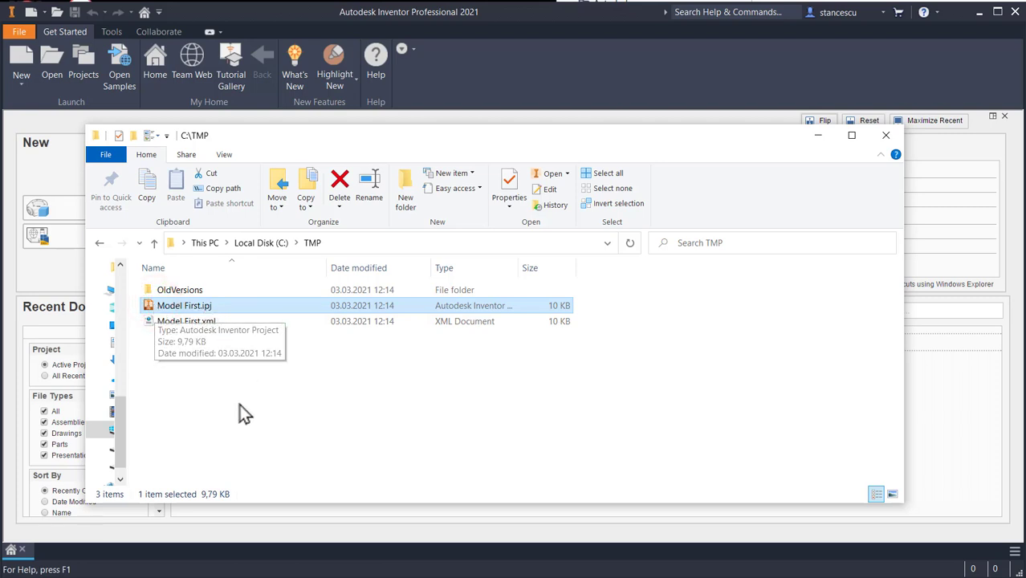
Launch Inventor from Model First.ipj, check that the TMP workspace holds only OldVersions, then cancel
double_click(148, 304)
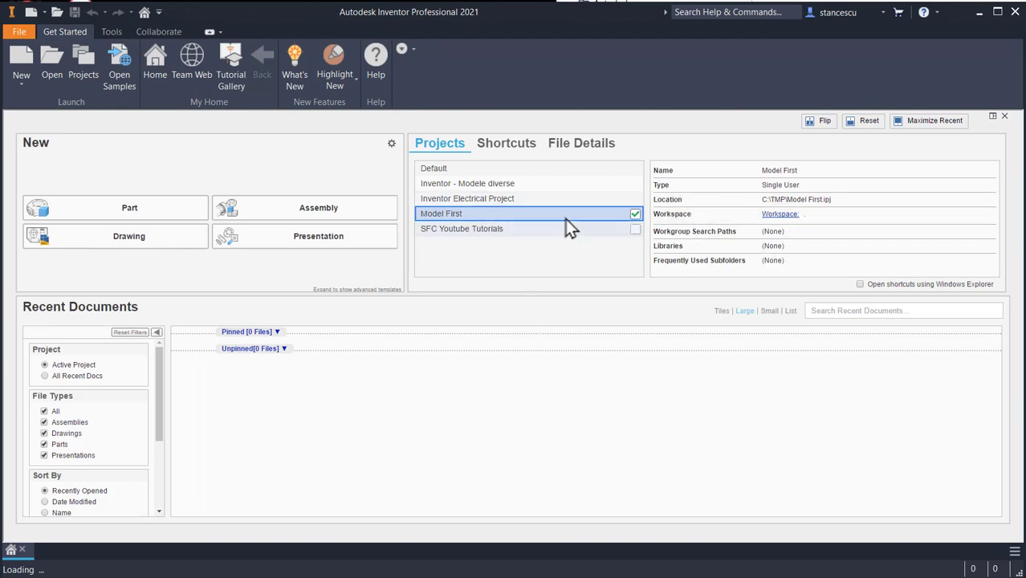
left_click(785, 215)
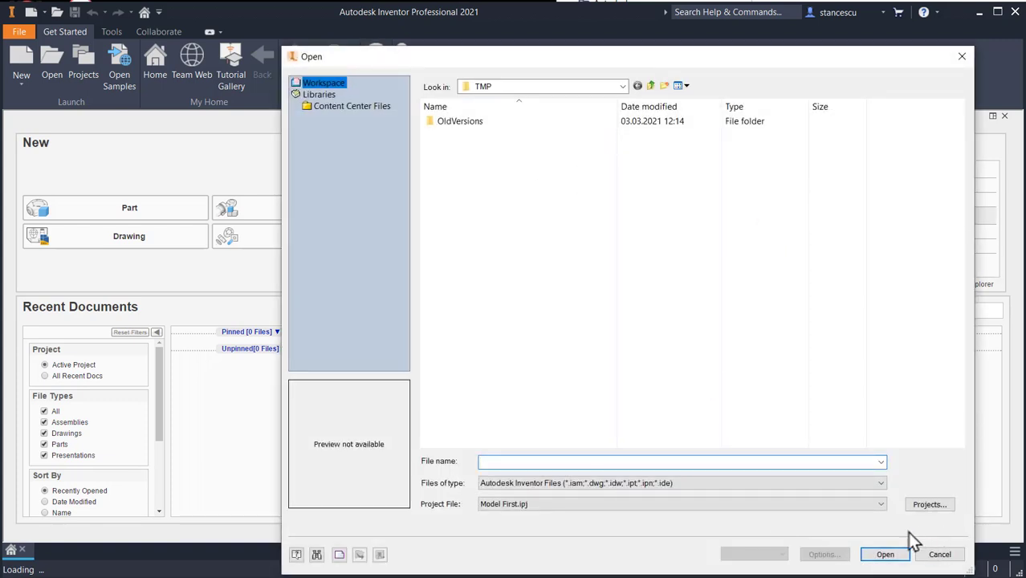
left_click(940, 554)
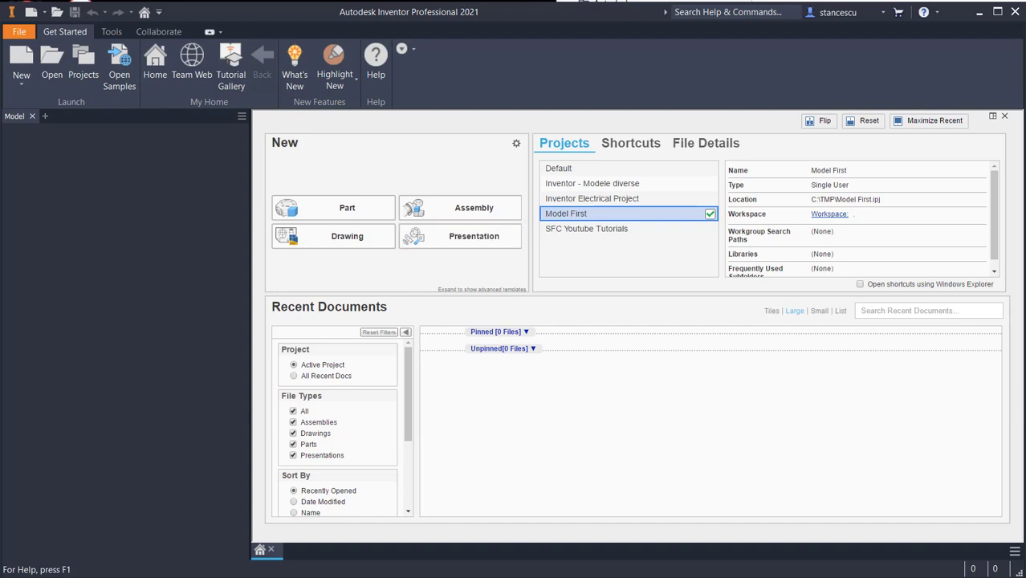
Make SFC Youtube Tutorials the active project and open its Tutorial Inventor - 185 CAST VISE 4 folder
left_click(710, 231)
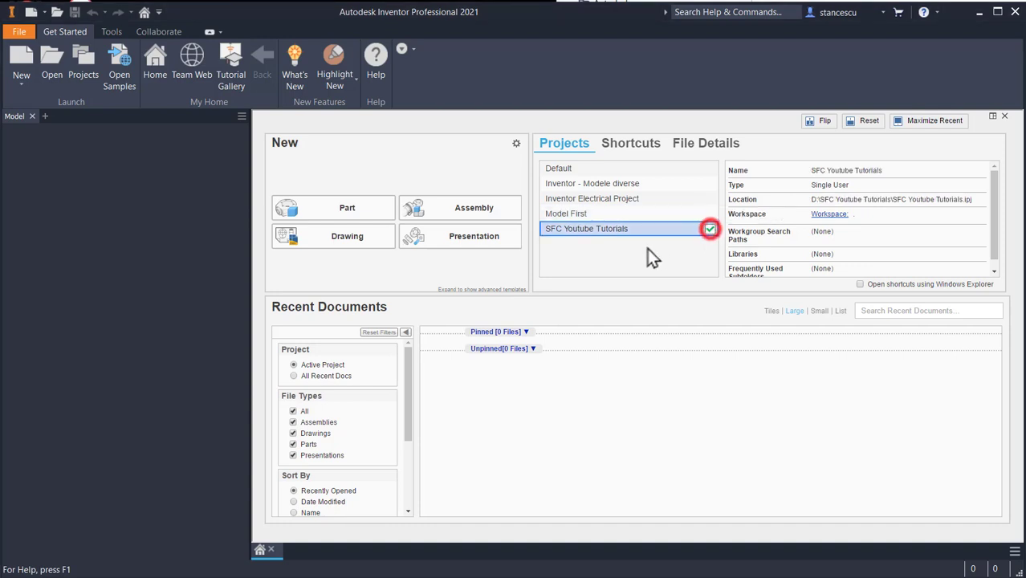
left_click(828, 215)
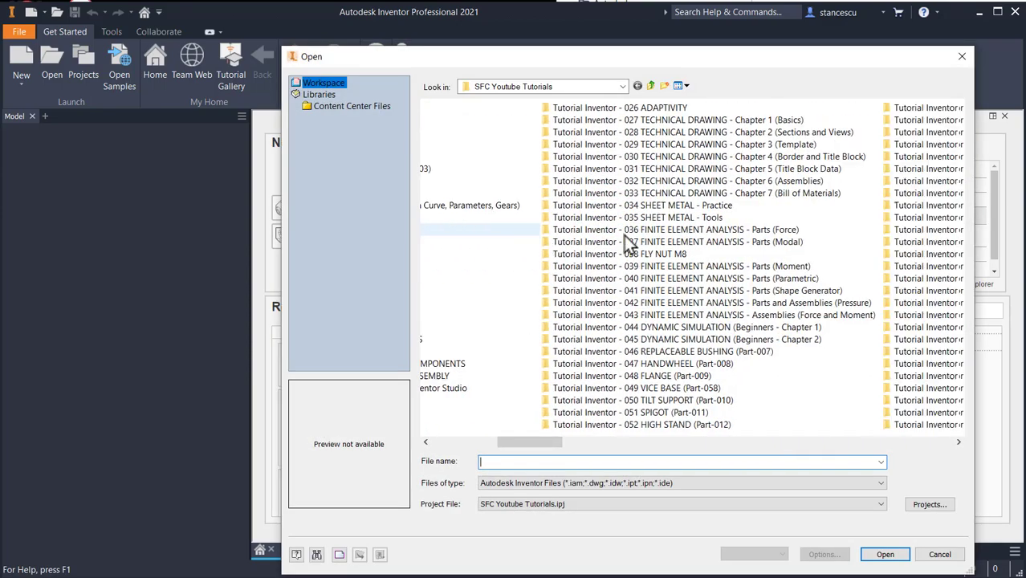
scroll(624, 235, "right", 10)
scroll(624, 235, "left", 2)
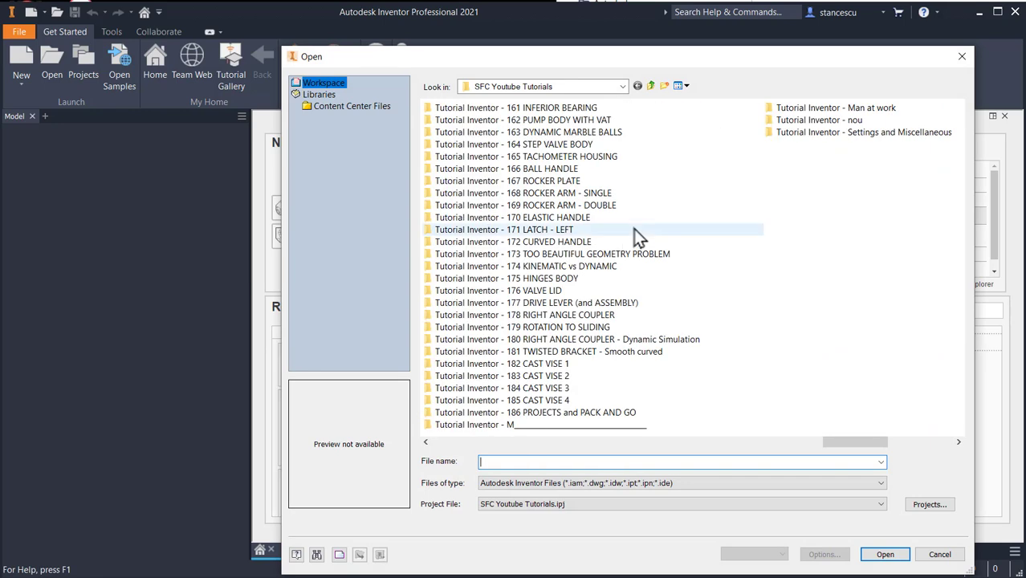
double_click(510, 402)
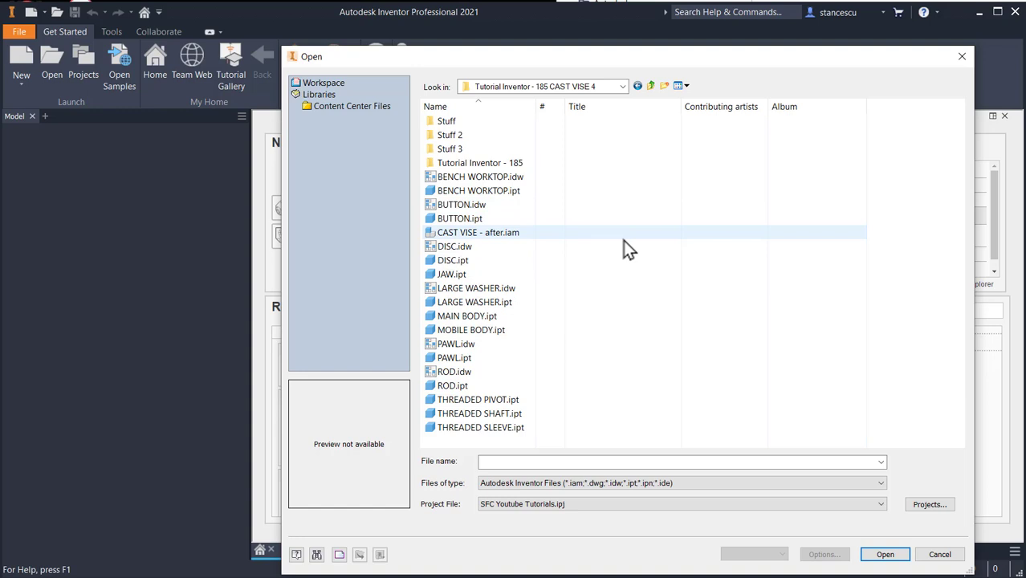
Open CAST VISE - after.iam and view it in perspective from a steeper top-down angle
double_click(440, 234)
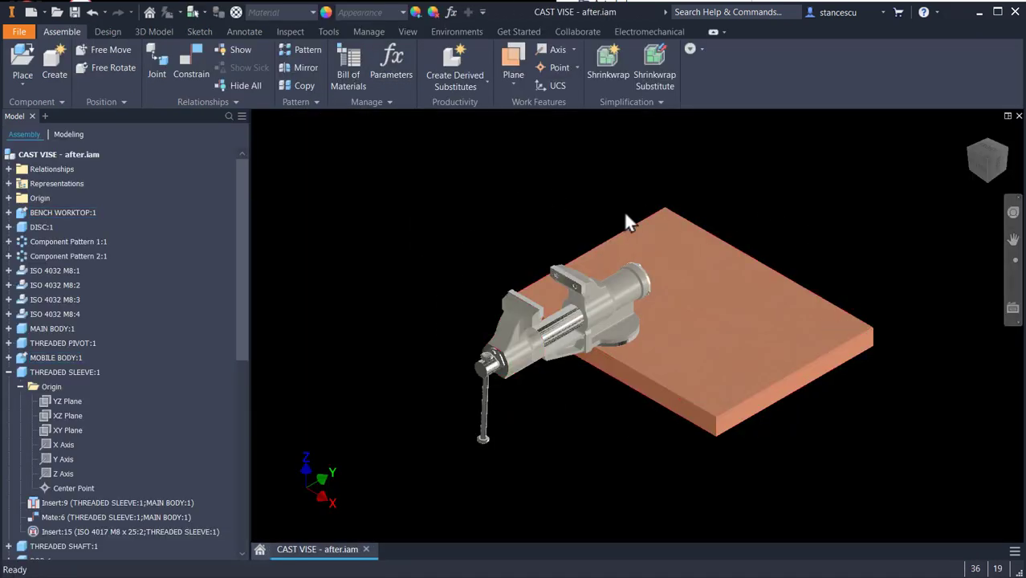
right_click(989, 159)
left_click(1016, 195)
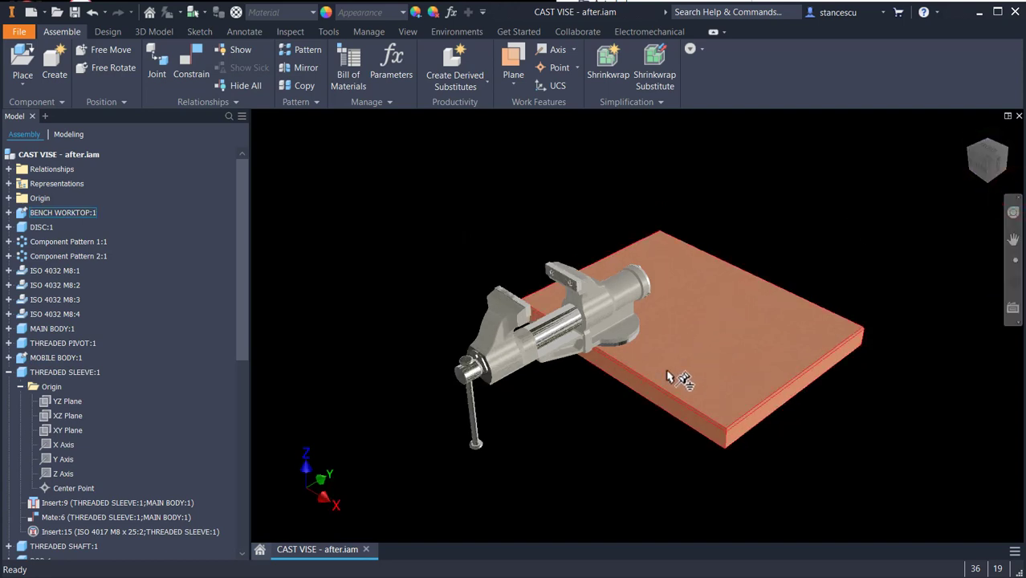
scroll(635, 377, "down", 3)
middle_click_drag(647, 409, 669, 362, "shift")
scroll(695, 371, "up", 3)
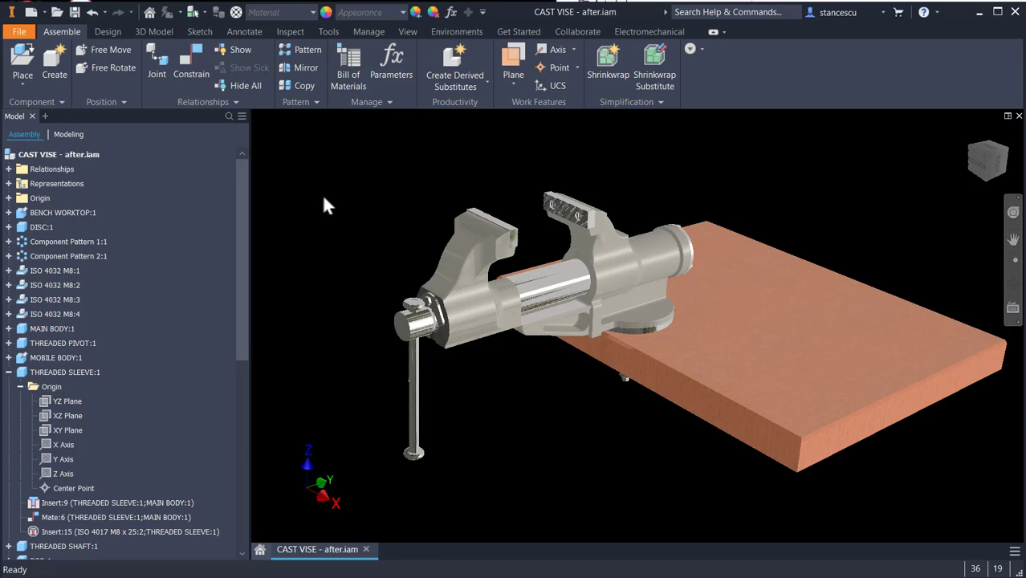
Launch Pack and Go from File > Save As for CAST VISE - after.iam and nudge the dialog lower
left_click(18, 34)
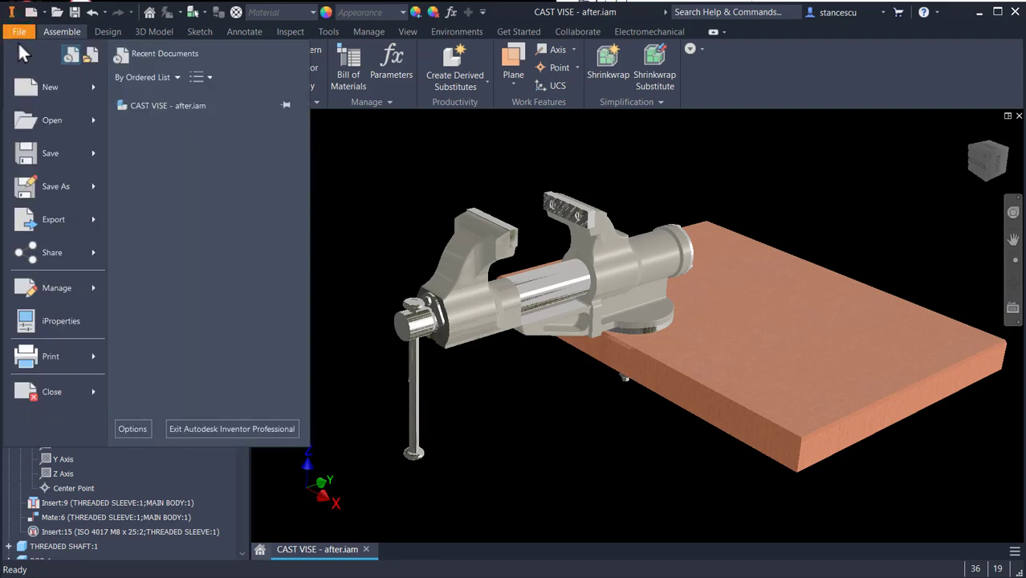
mouse_move(68, 185)
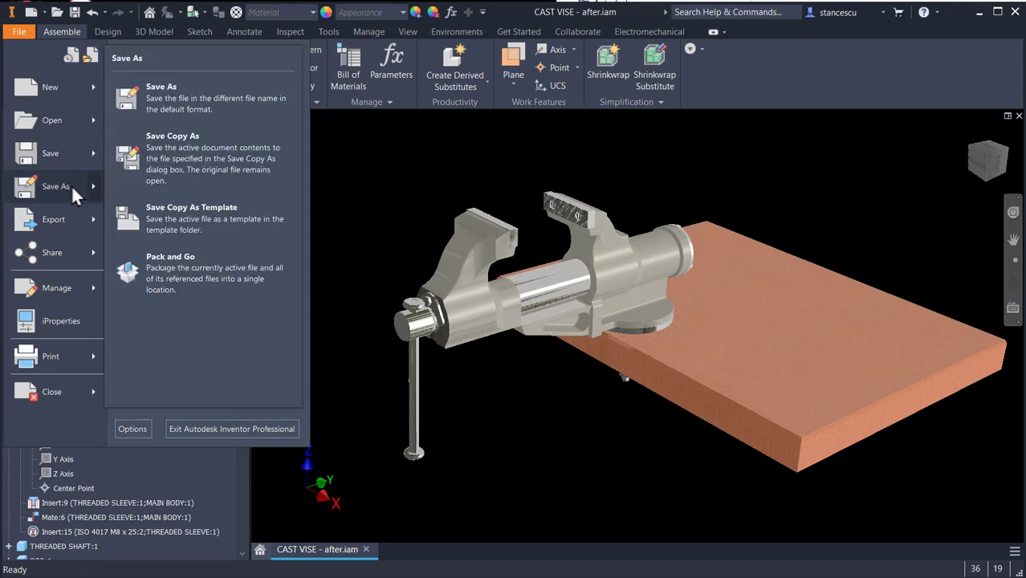
left_click(161, 273)
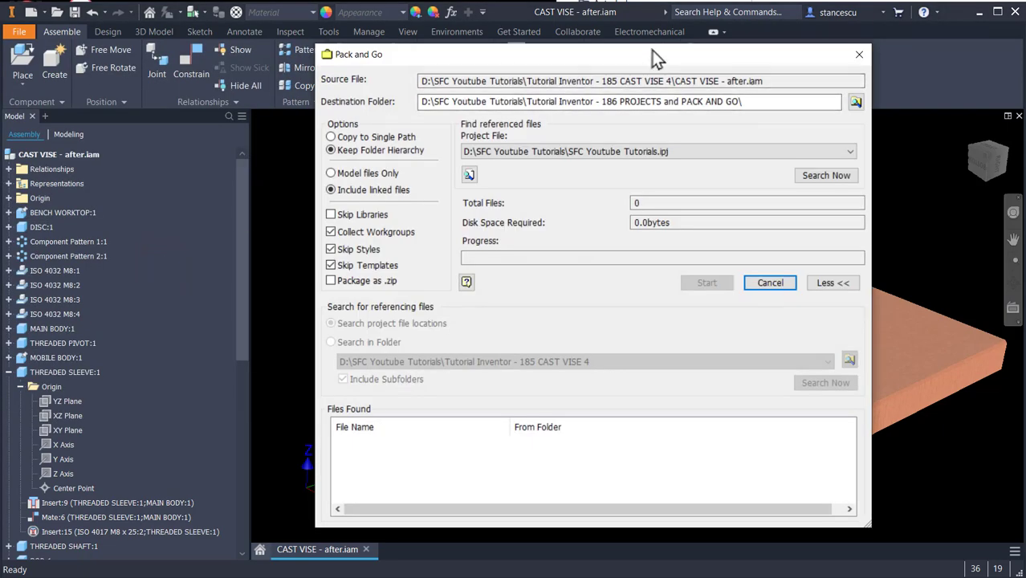
left_click_drag(655, 53, 573, 69)
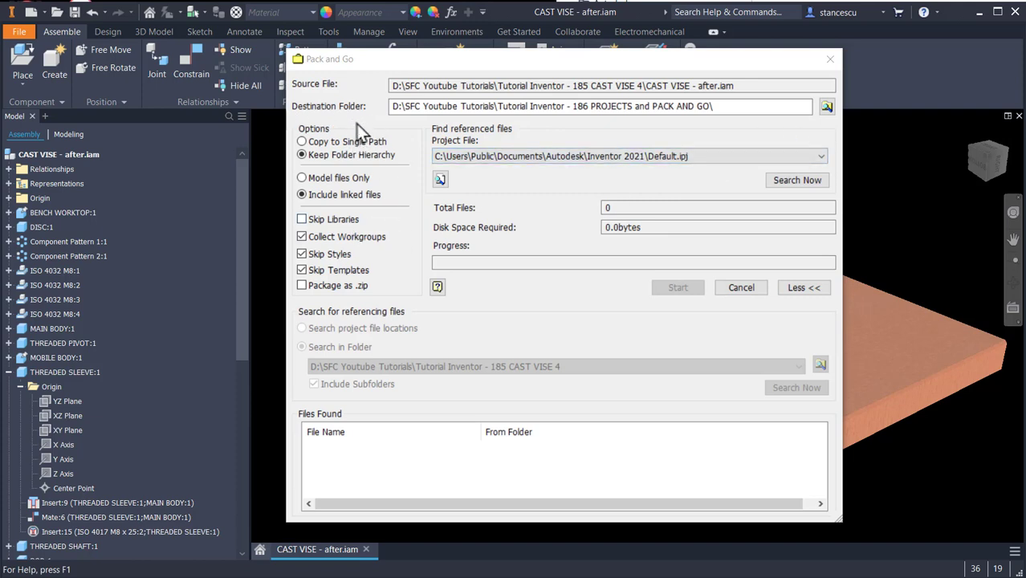
Set the Pack and Go destination folder to C:\TMP and choose Copy to Single Path
left_click(824, 110)
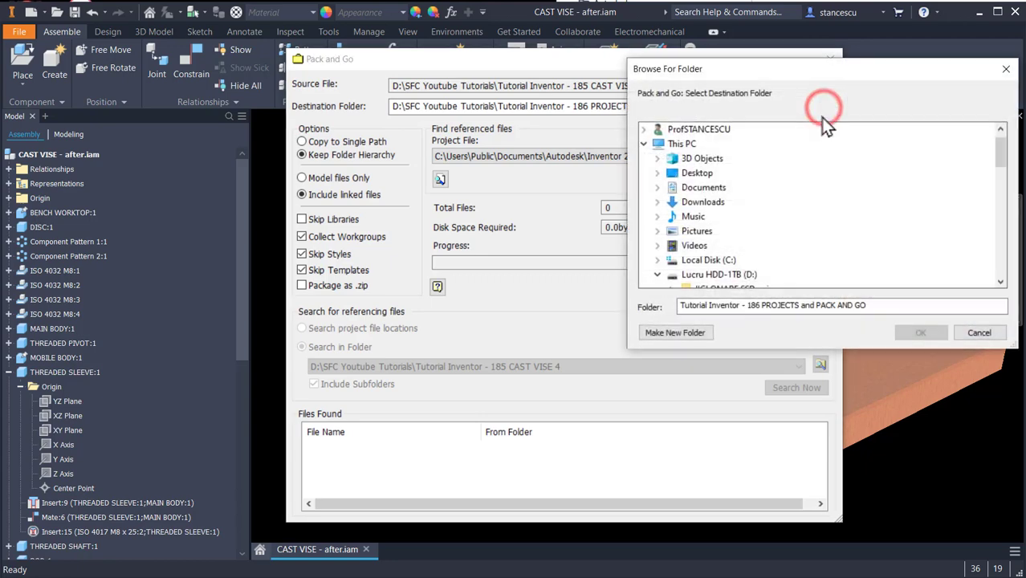
double_click(694, 259)
scroll(738, 251, "down", 3)
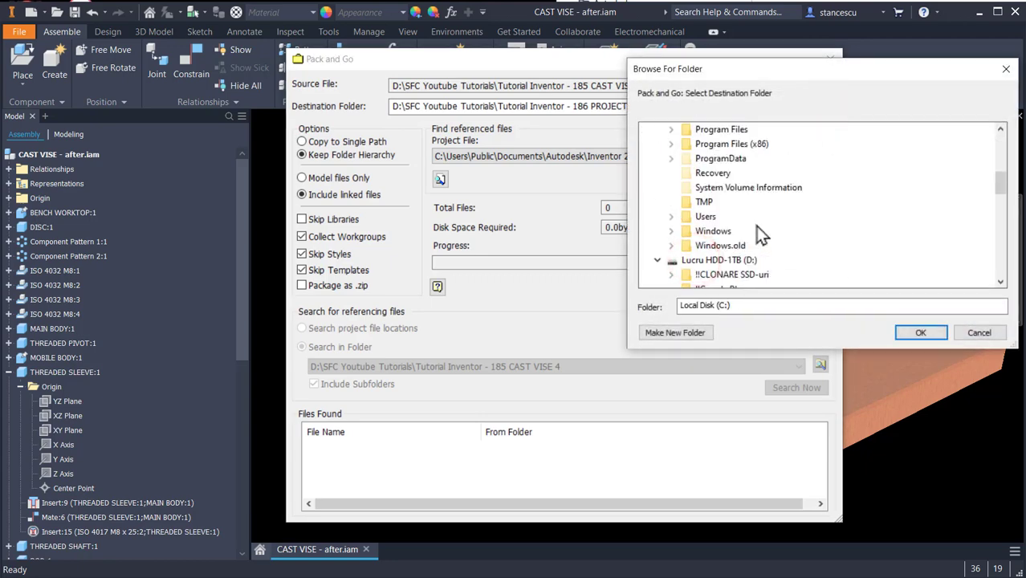
left_click(695, 201)
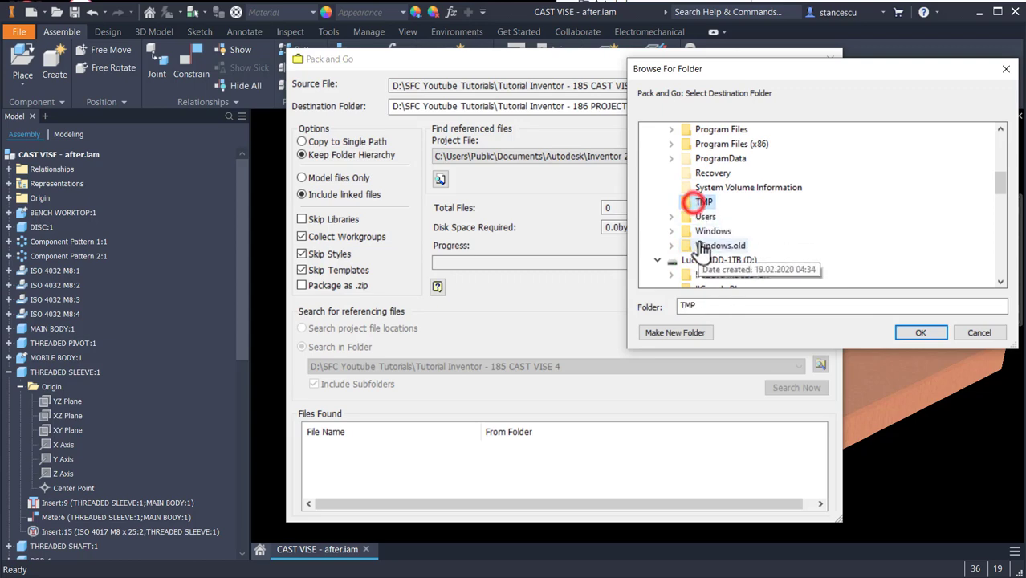
left_click(921, 333)
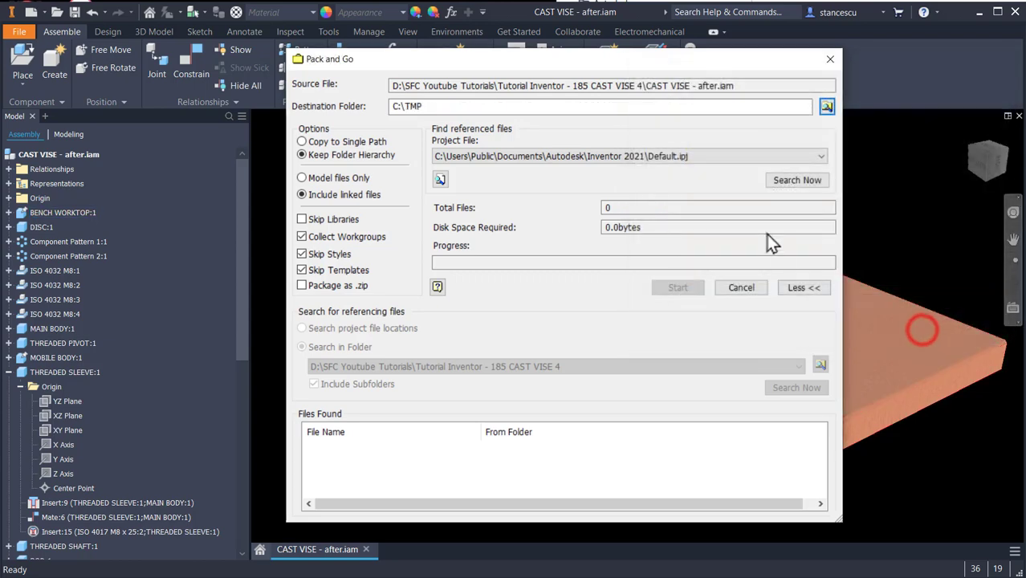
left_click(393, 109)
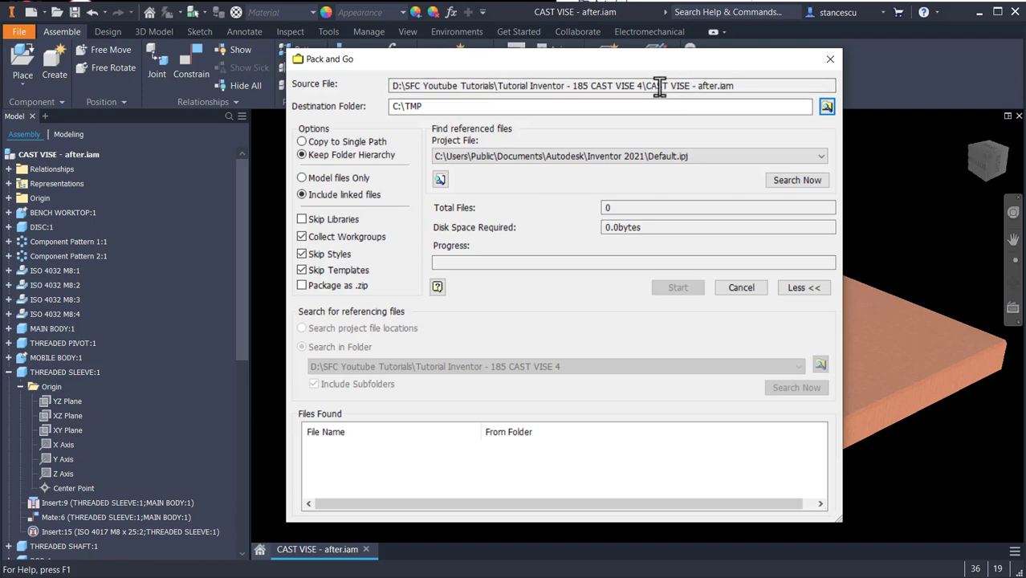
left_click(303, 142)
Search for the referenced files, review the 19 found (5.9MB), and package them into C:\TMP
left_click(795, 181)
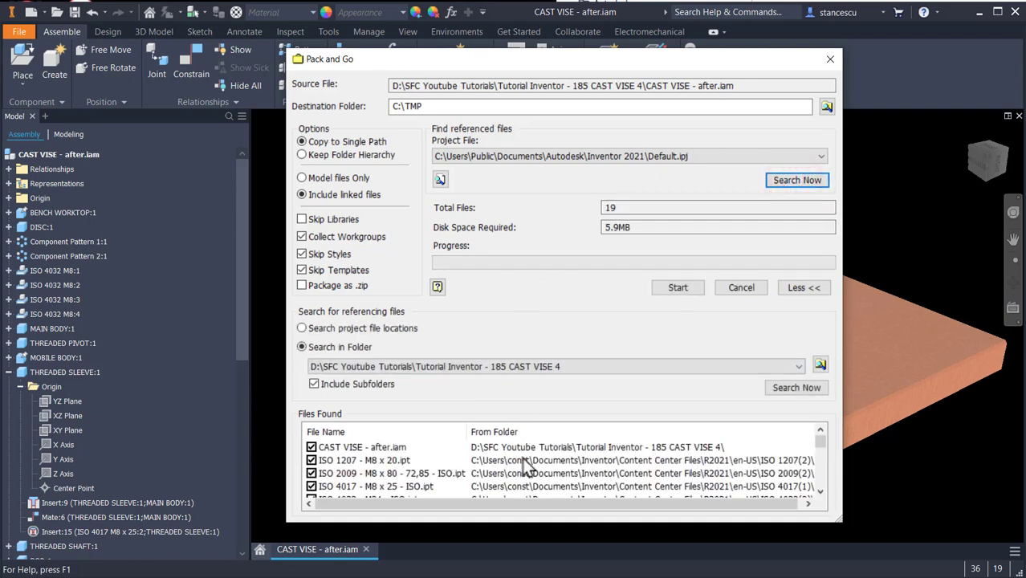
scroll(523, 464, "down", 1)
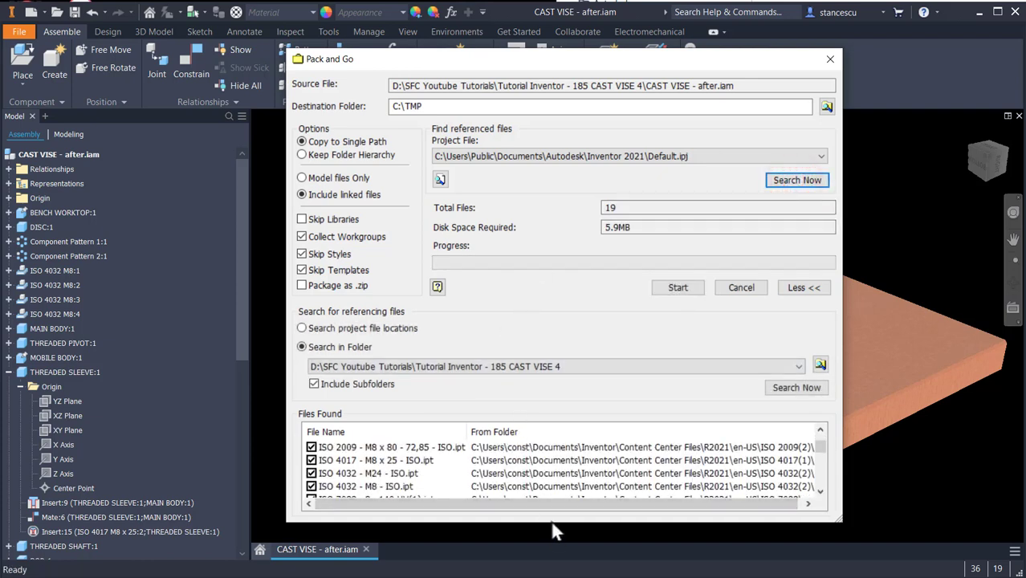
left_click_drag(553, 523, 553, 551)
scroll(560, 474, "down", 4)
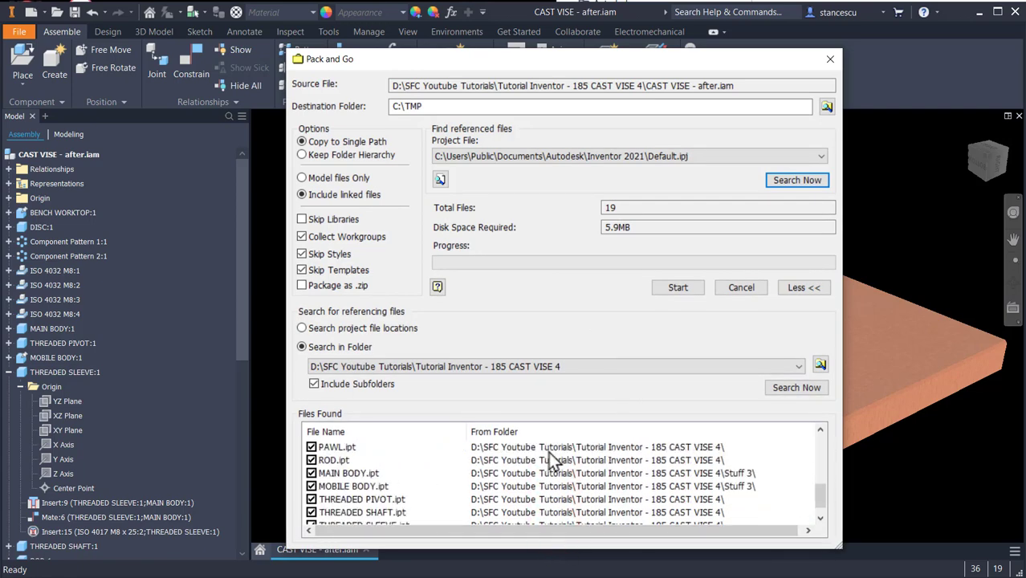
scroll(550, 451, "up", 5)
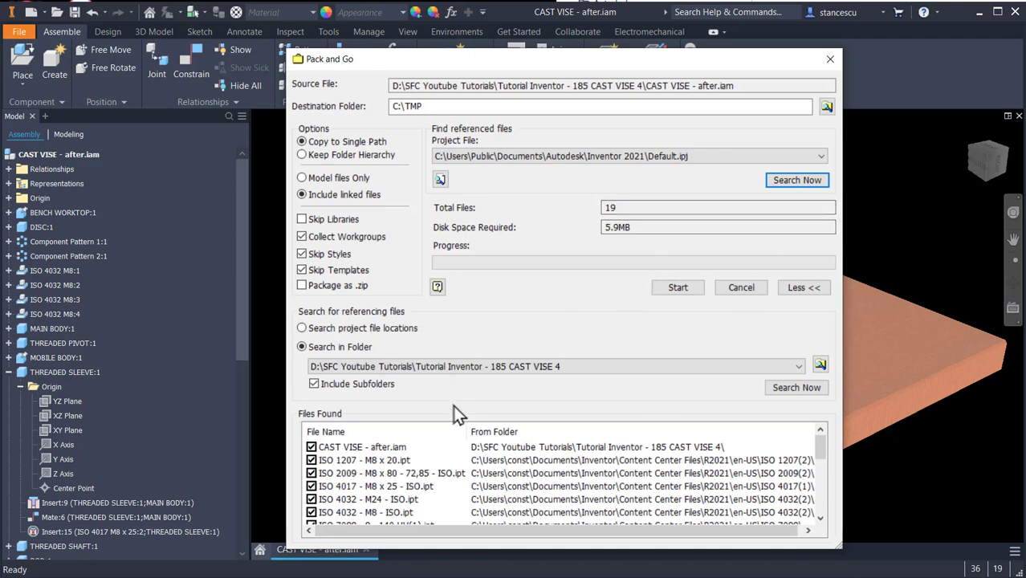
left_click(676, 289)
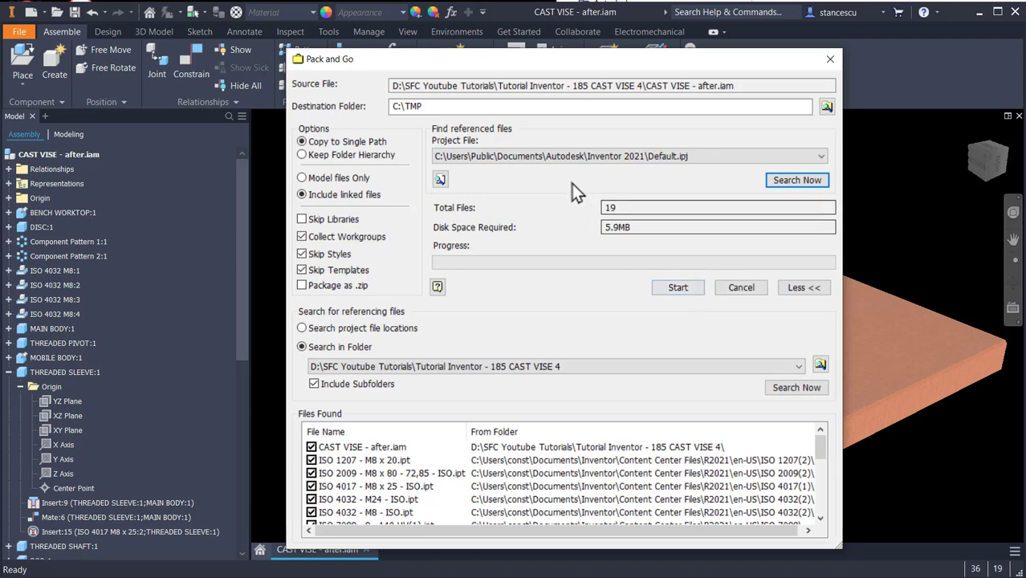
left_click(542, 107)
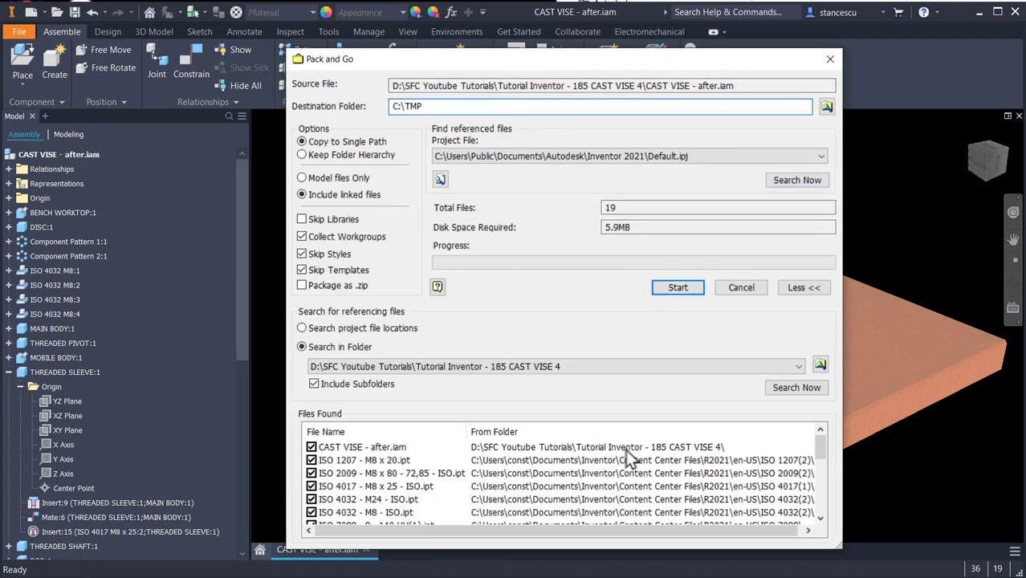
left_click(678, 288)
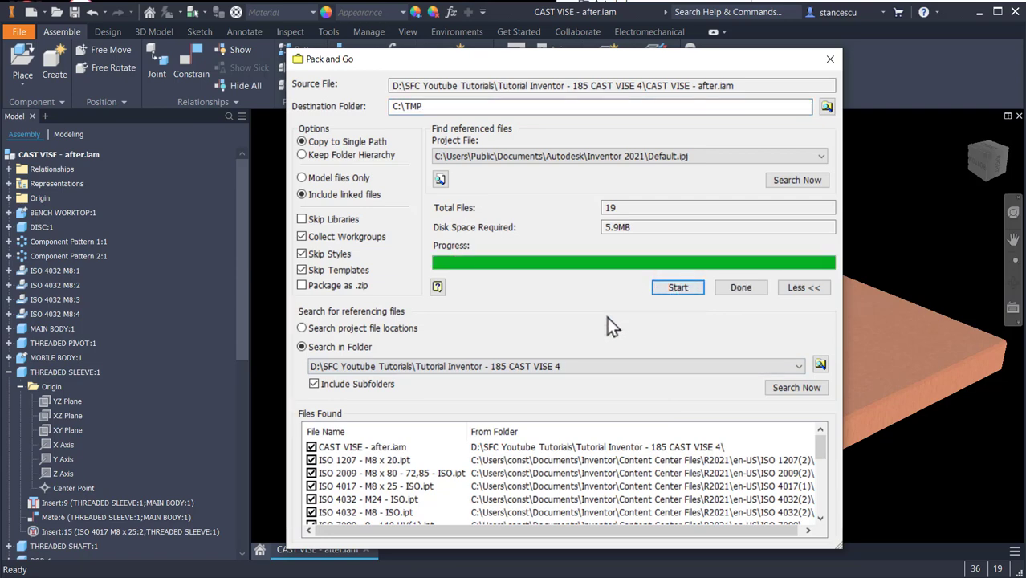
Close Pack and Go with Done and open C:\TMP in File Explorer to view the collected files
left_click(741, 288)
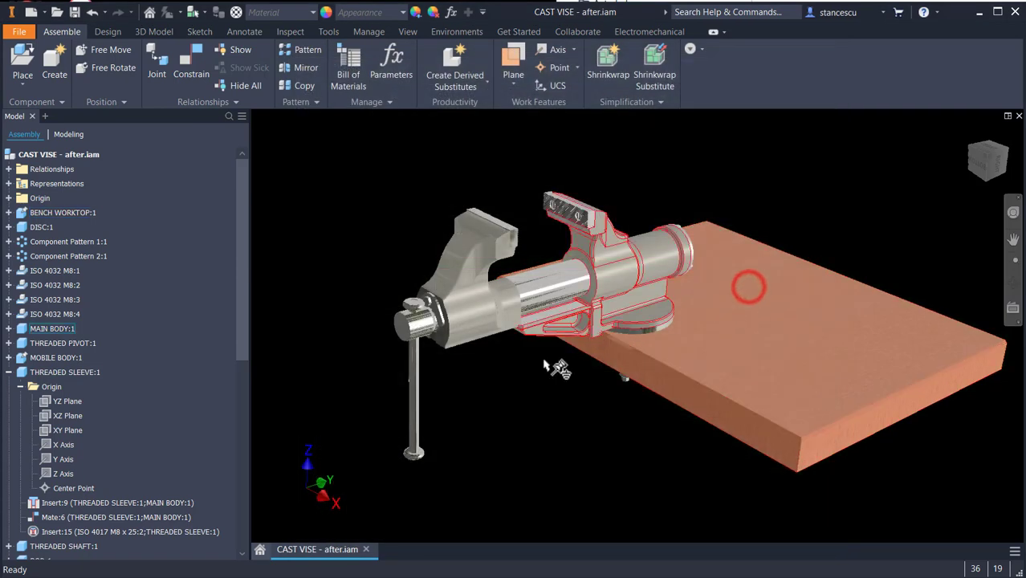
mouse_move(394, 559)
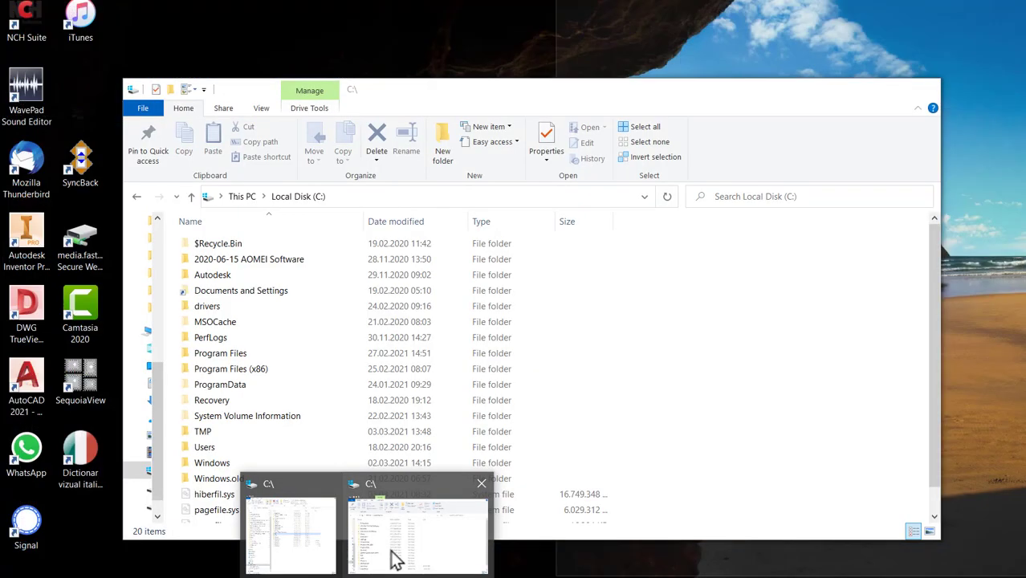
left_click(397, 558)
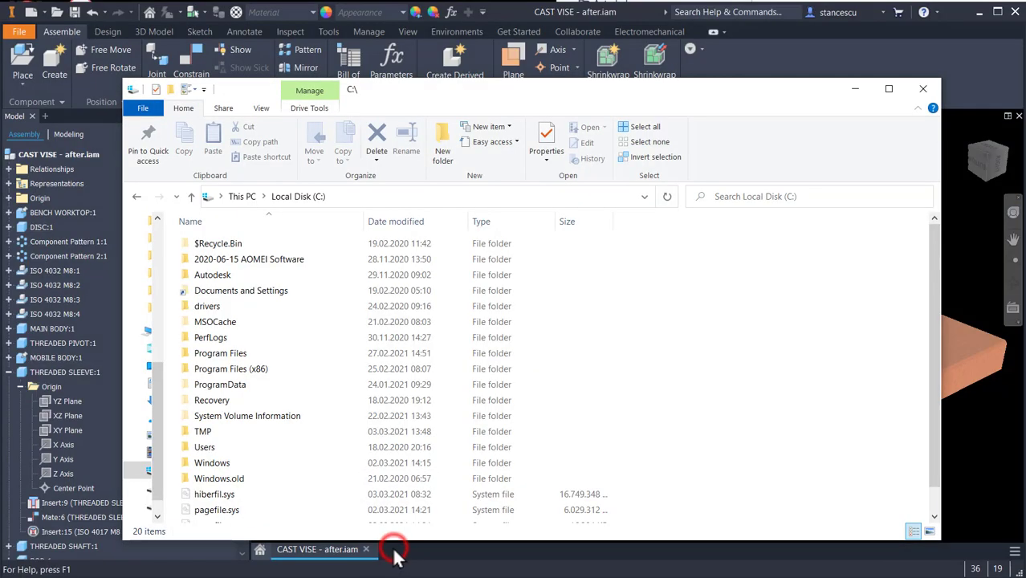
double_click(184, 431)
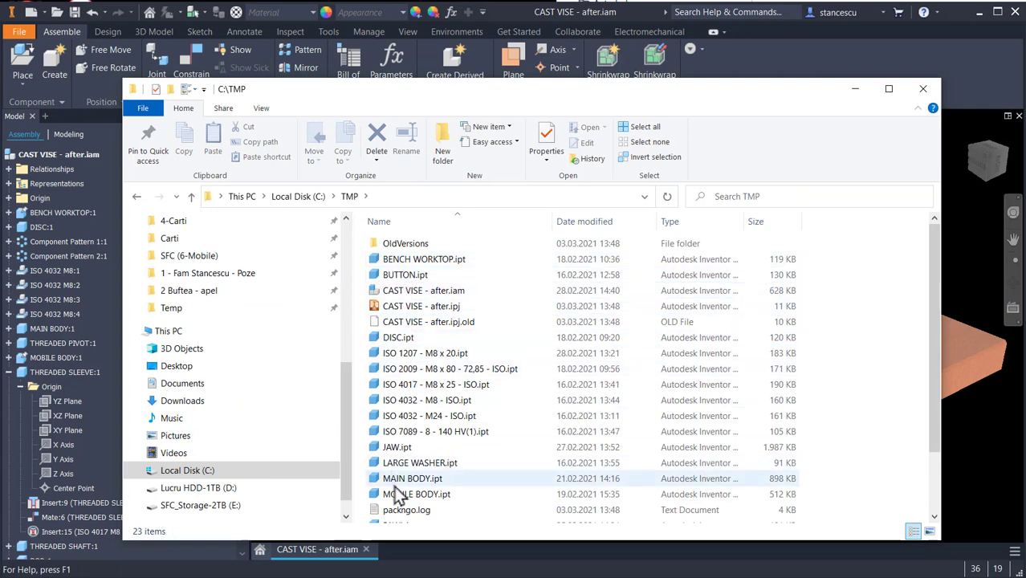
scroll(453, 402, "down", 2)
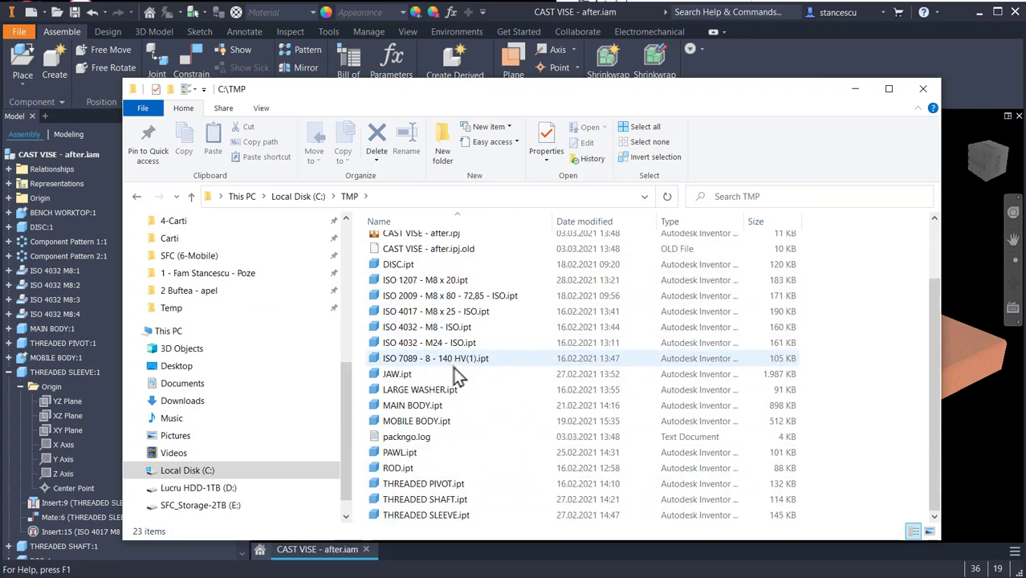
scroll(454, 469, "up", 2)
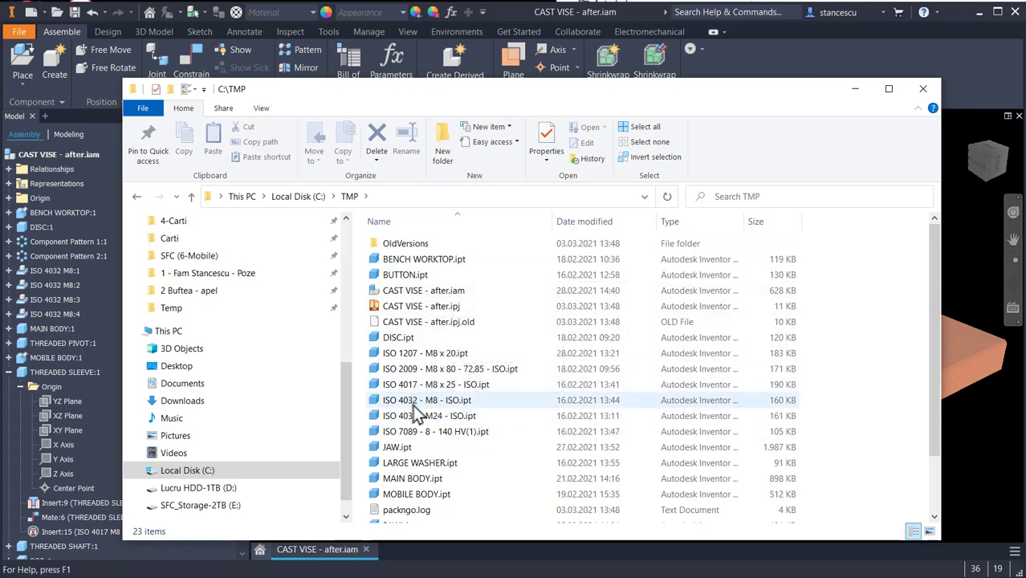
mouse_move(399, 357)
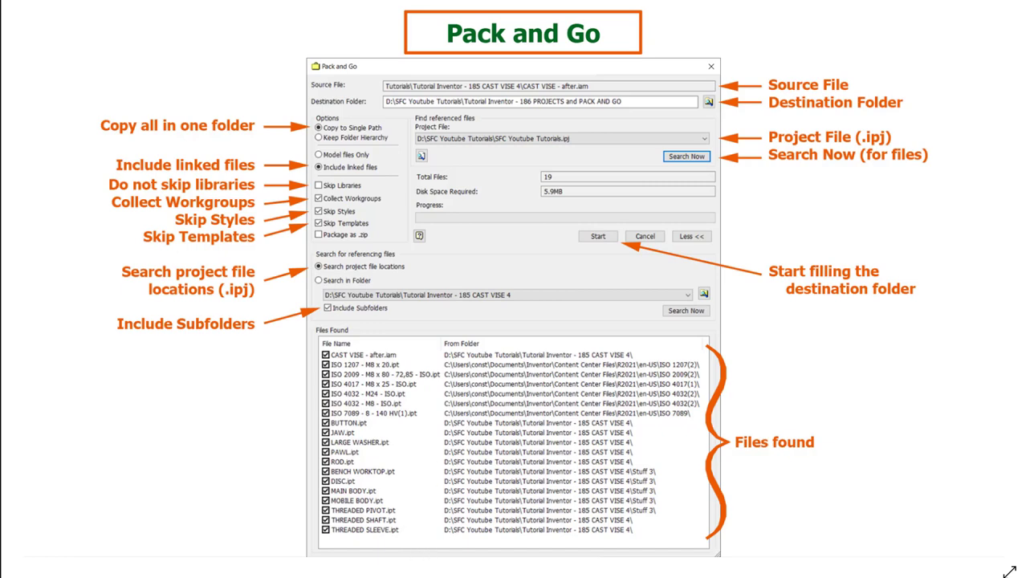
Bring the File Explorer window showing C:\TMP back to the front with Alt+Tab
key("alt+Tab")
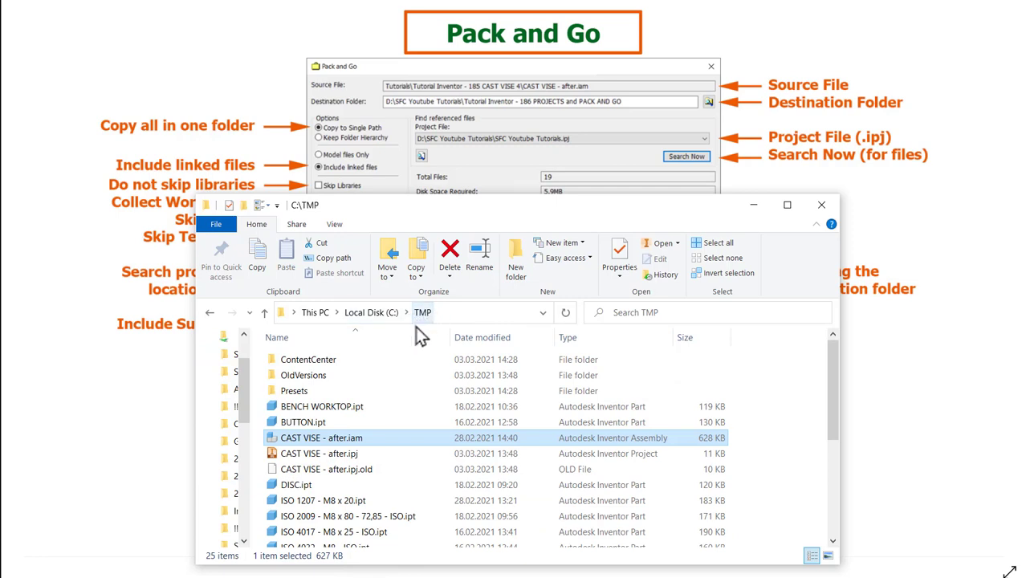
Run Pack and Go on C:\TMP\CAST VISE - after.iam from its context menu and check the C:\TMP\ destination path
left_click(321, 456)
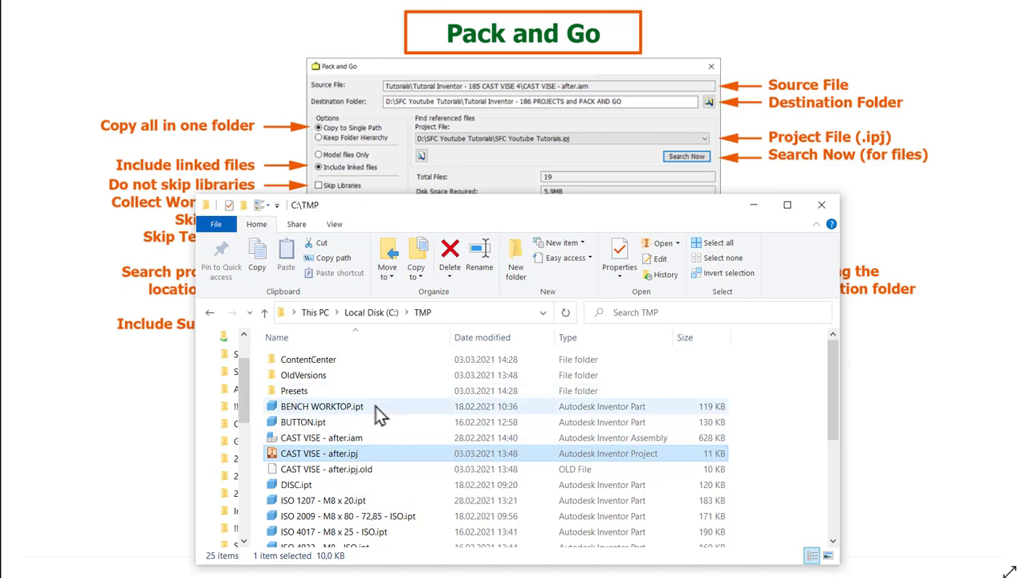
left_click(321, 442)
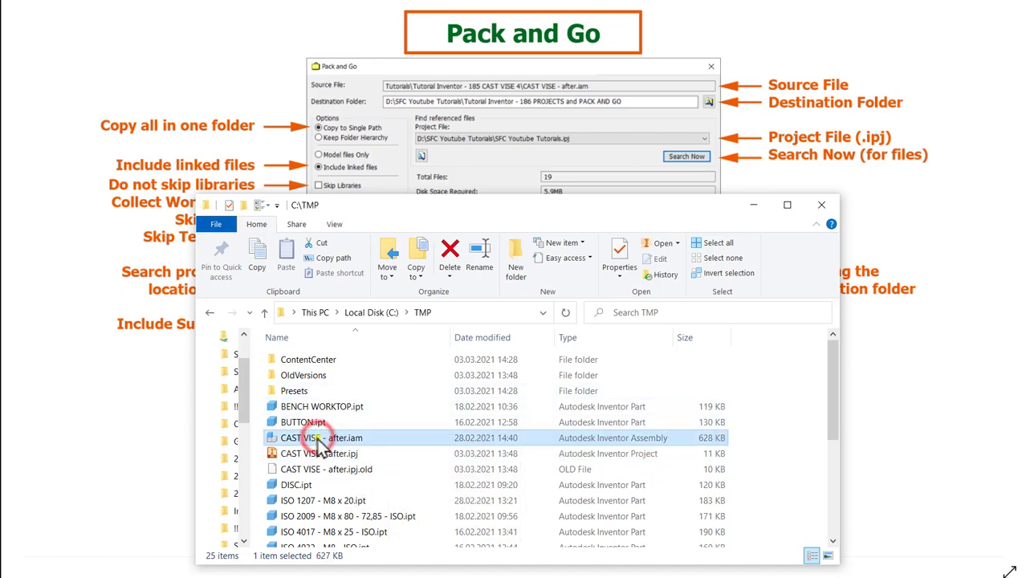
right_click(321, 442)
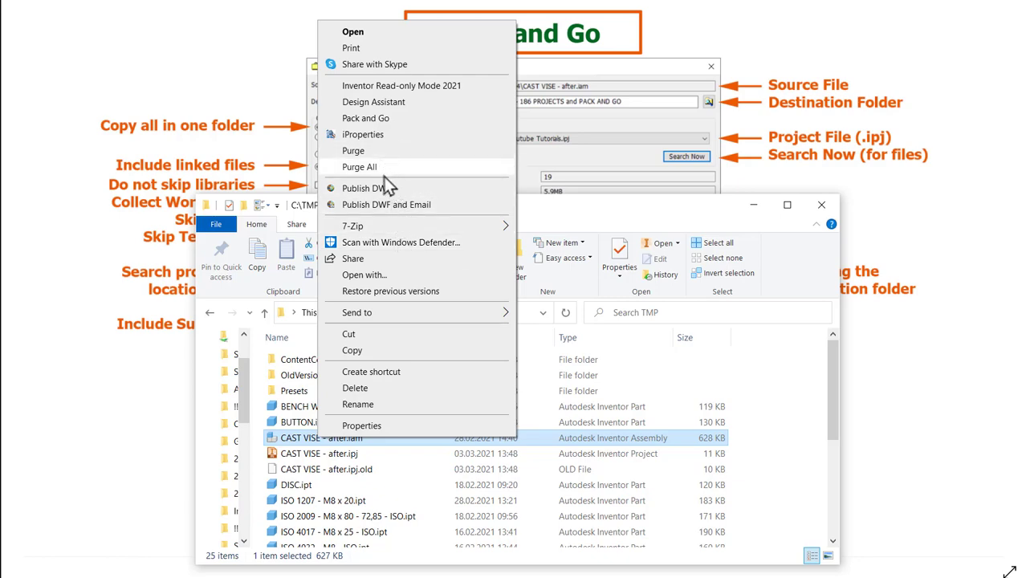
left_click(385, 120)
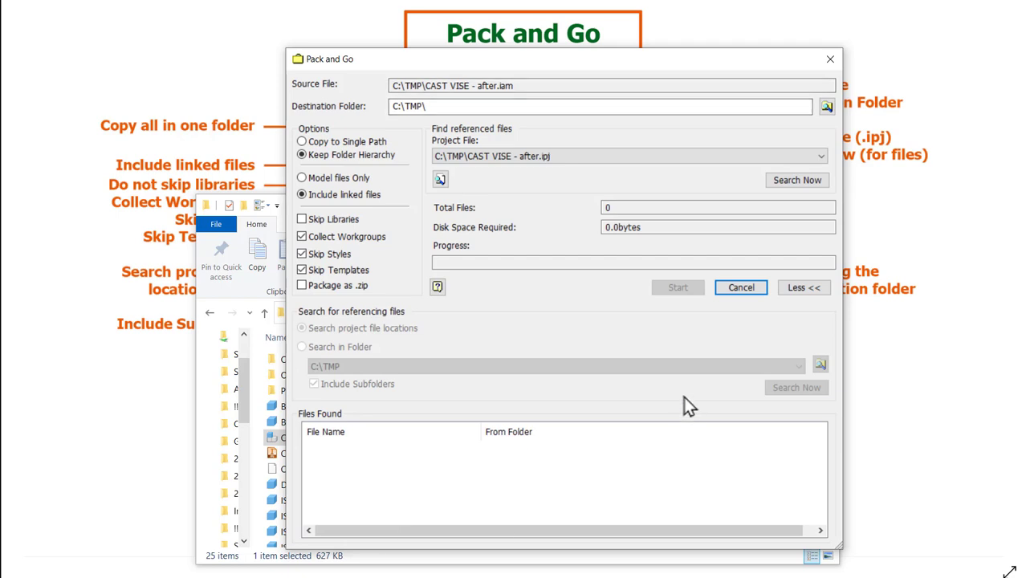
left_click(492, 106)
Close the Pack and Go dialog without packaging, then close the C:\TMP Explorer window
left_click(830, 59)
left_click(821, 205)
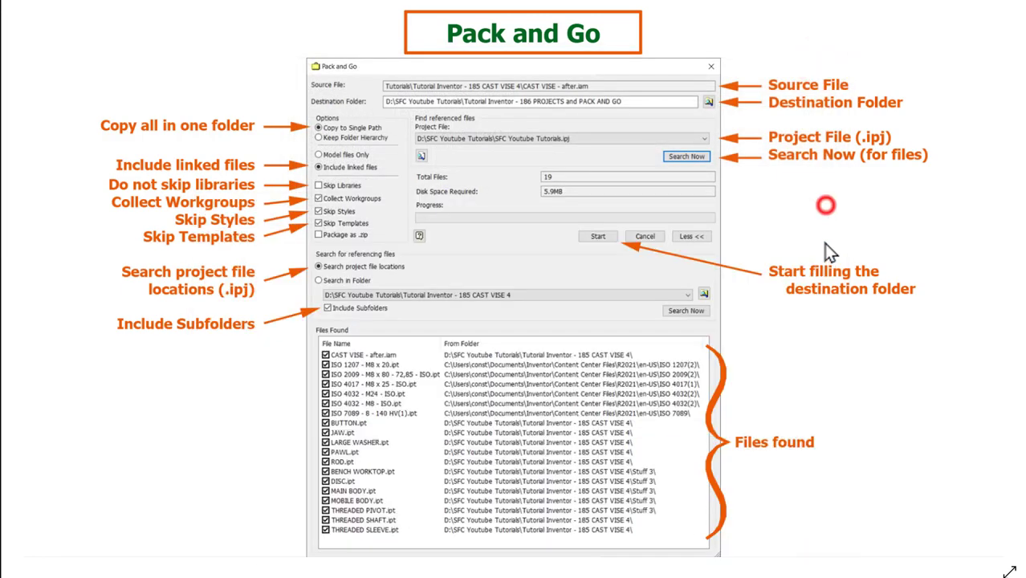